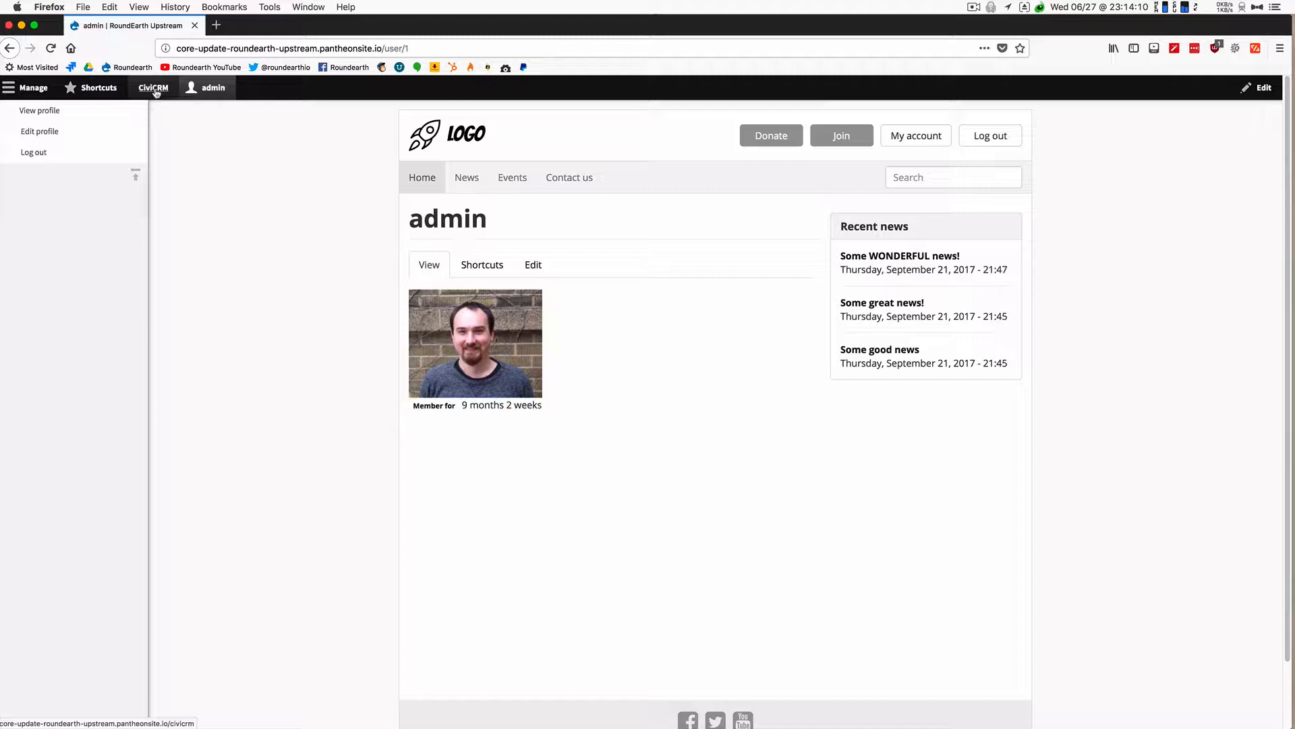
Step: Open the CiviCRM administration page that lists the campaign type options
click(156, 91)
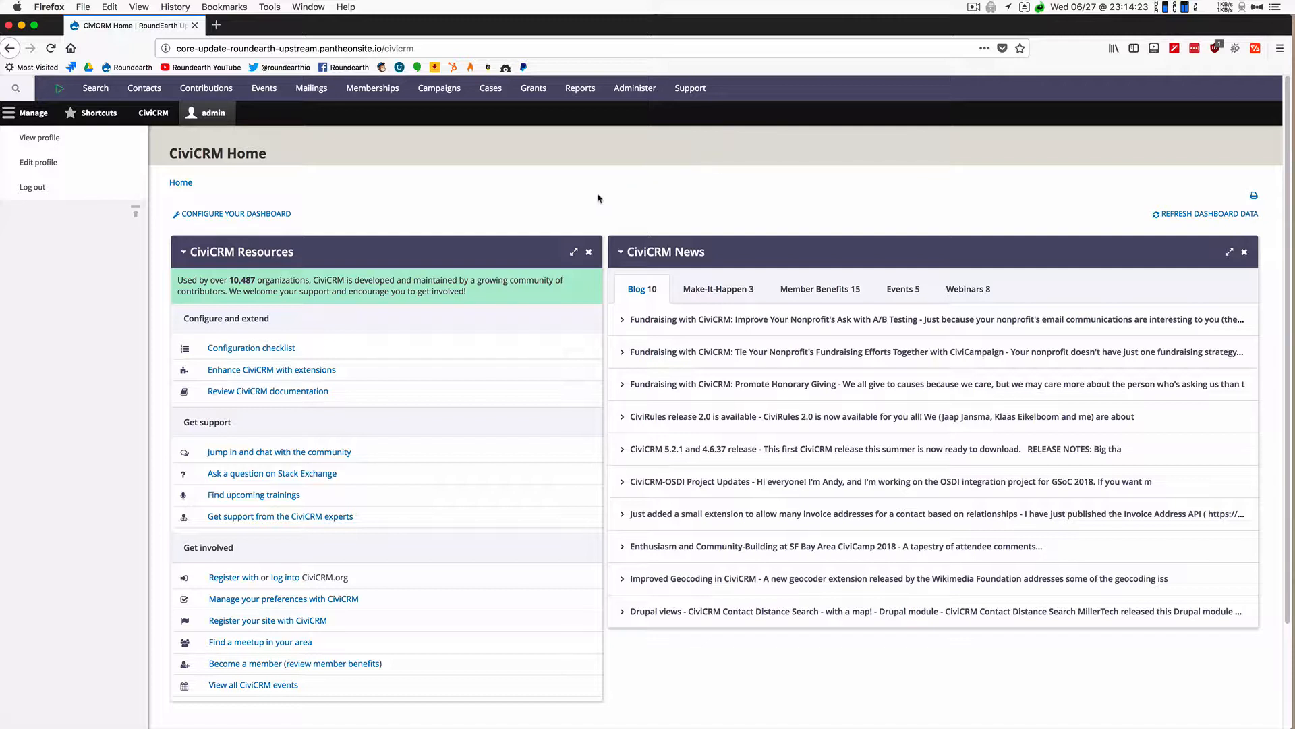
click(636, 89)
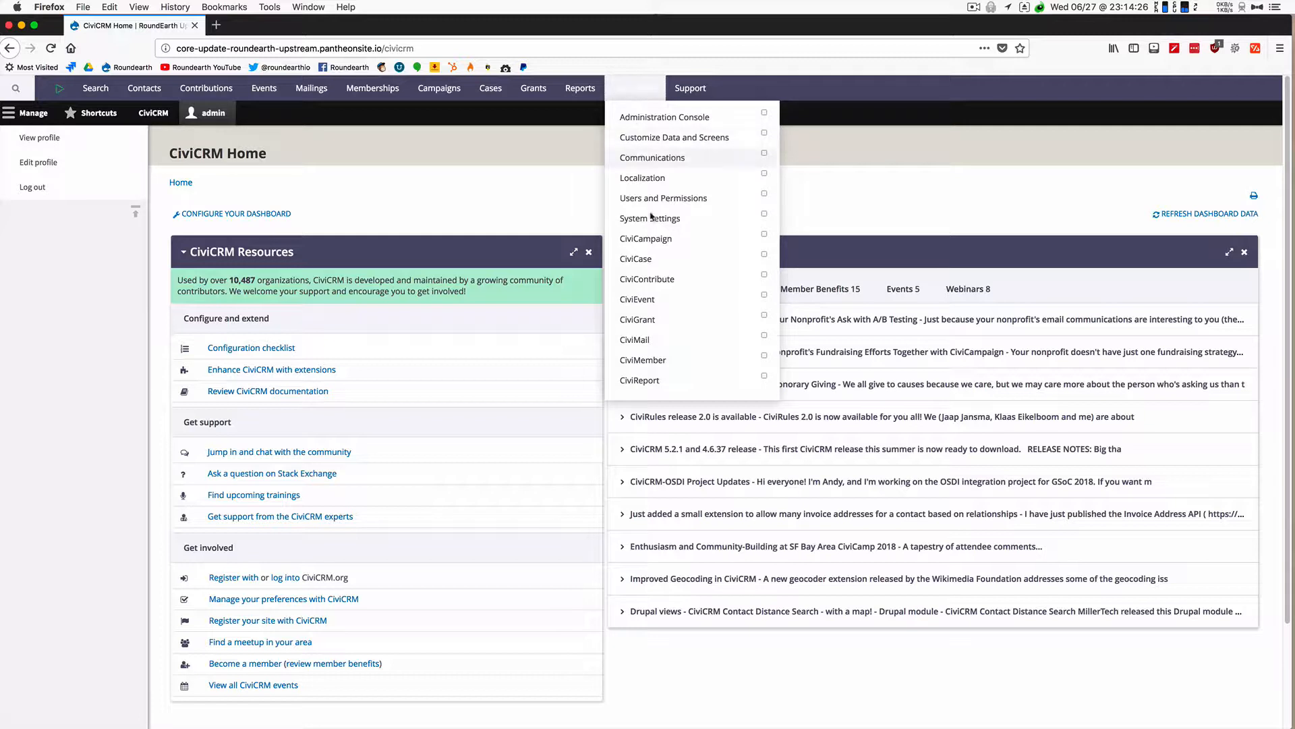
mouse_move(651, 248)
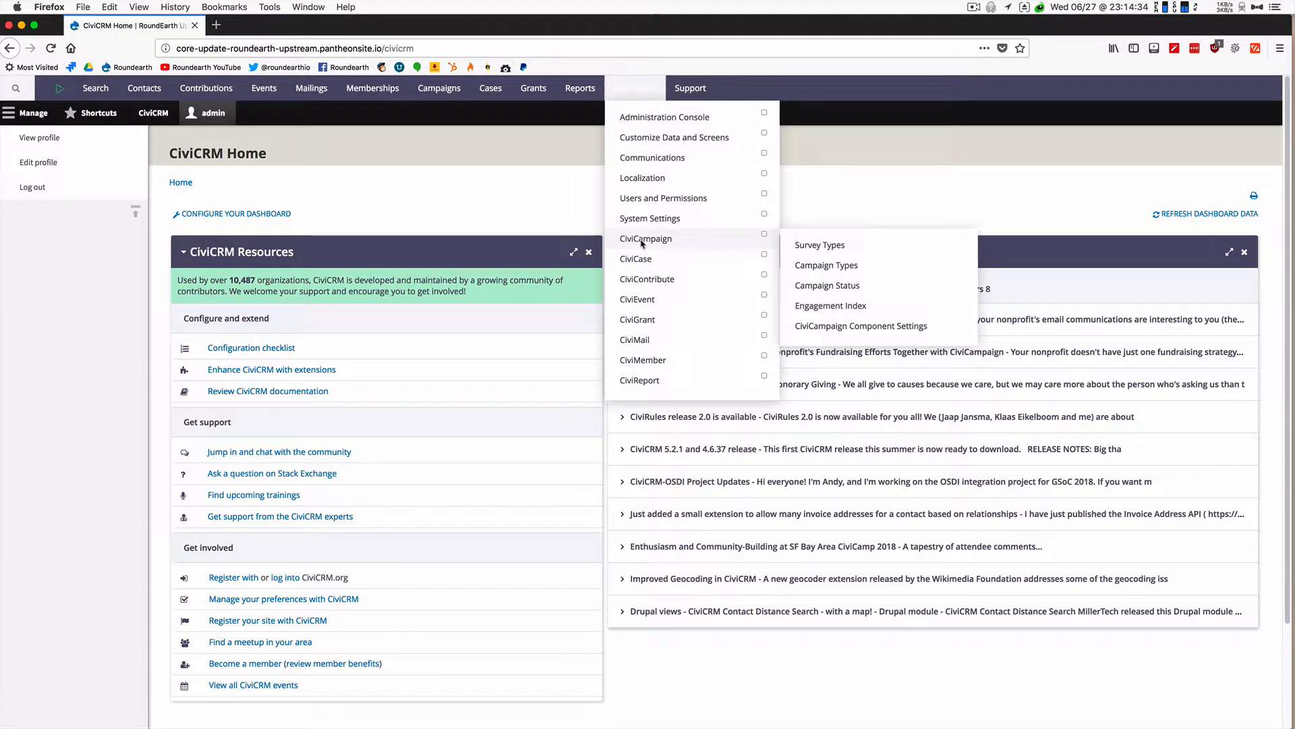
click(820, 267)
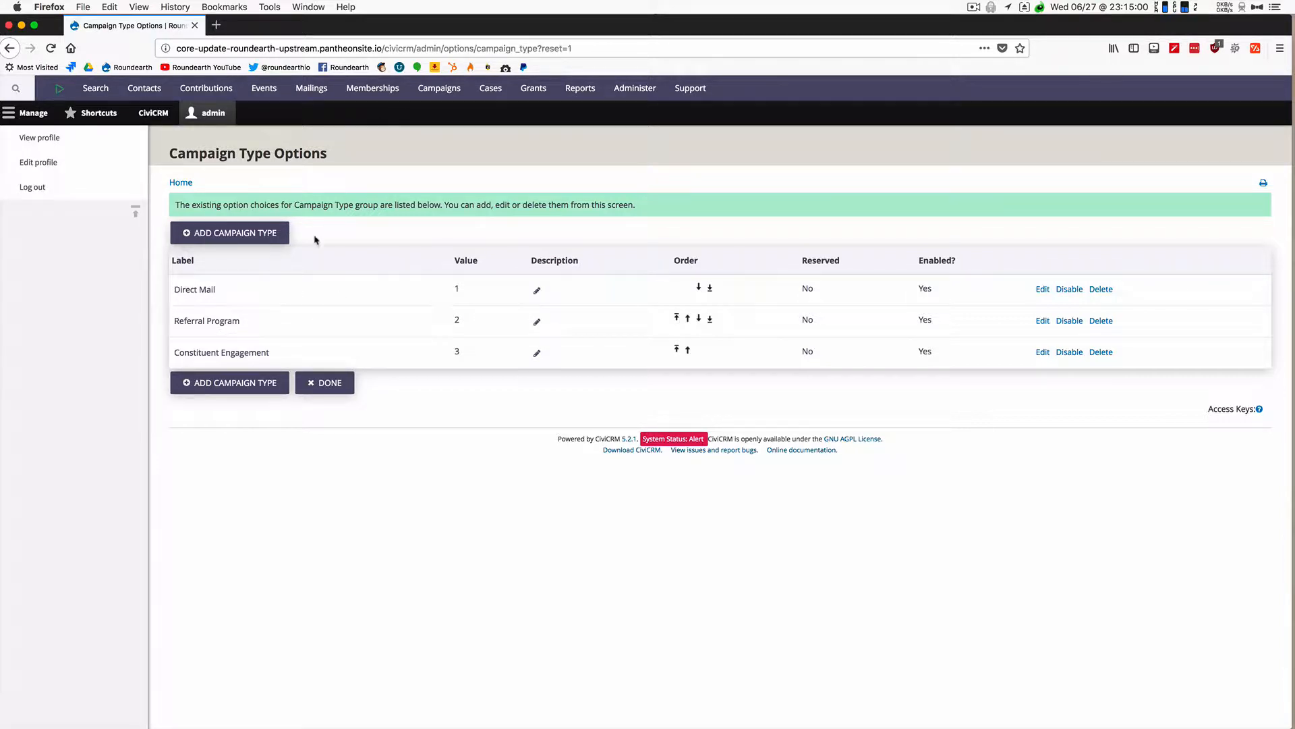
Step: Add a campaign type labelled "Fundraising Campaign" with the description "This is a campaign type to be used for our fundraisers!" and save it
click(250, 233)
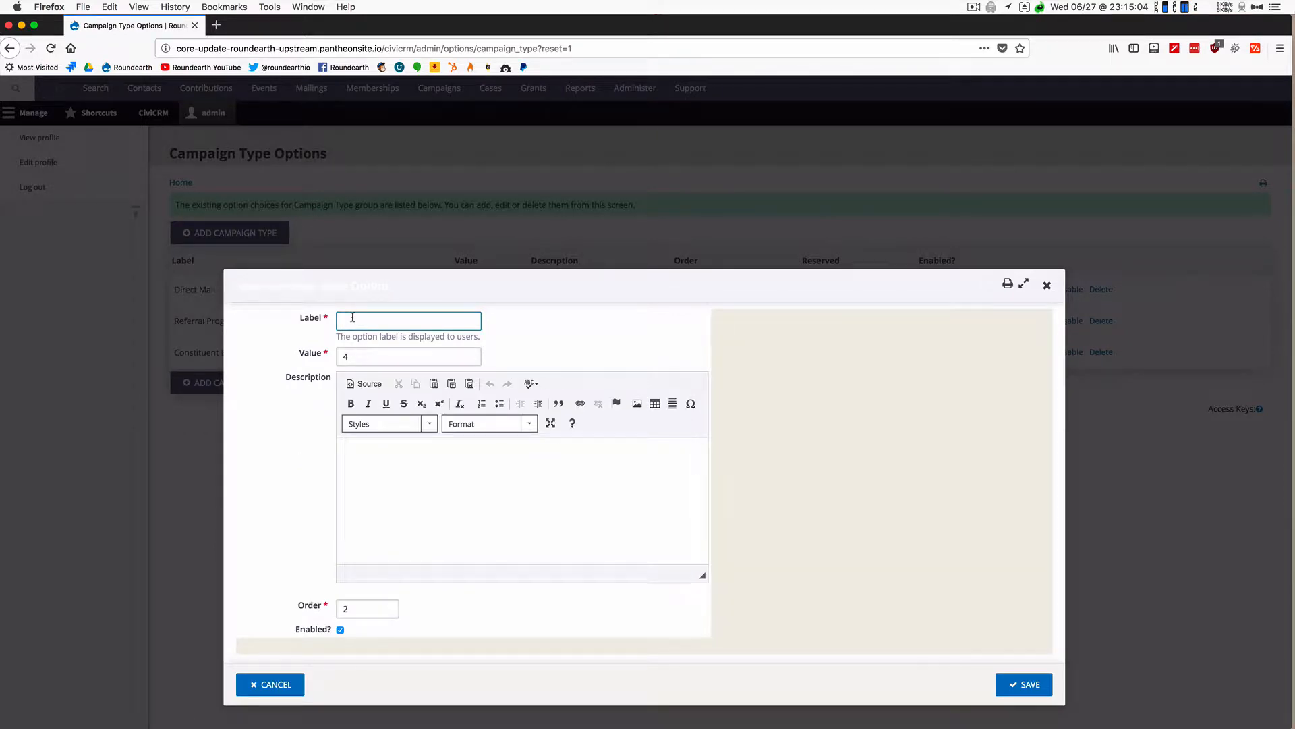
click(355, 321)
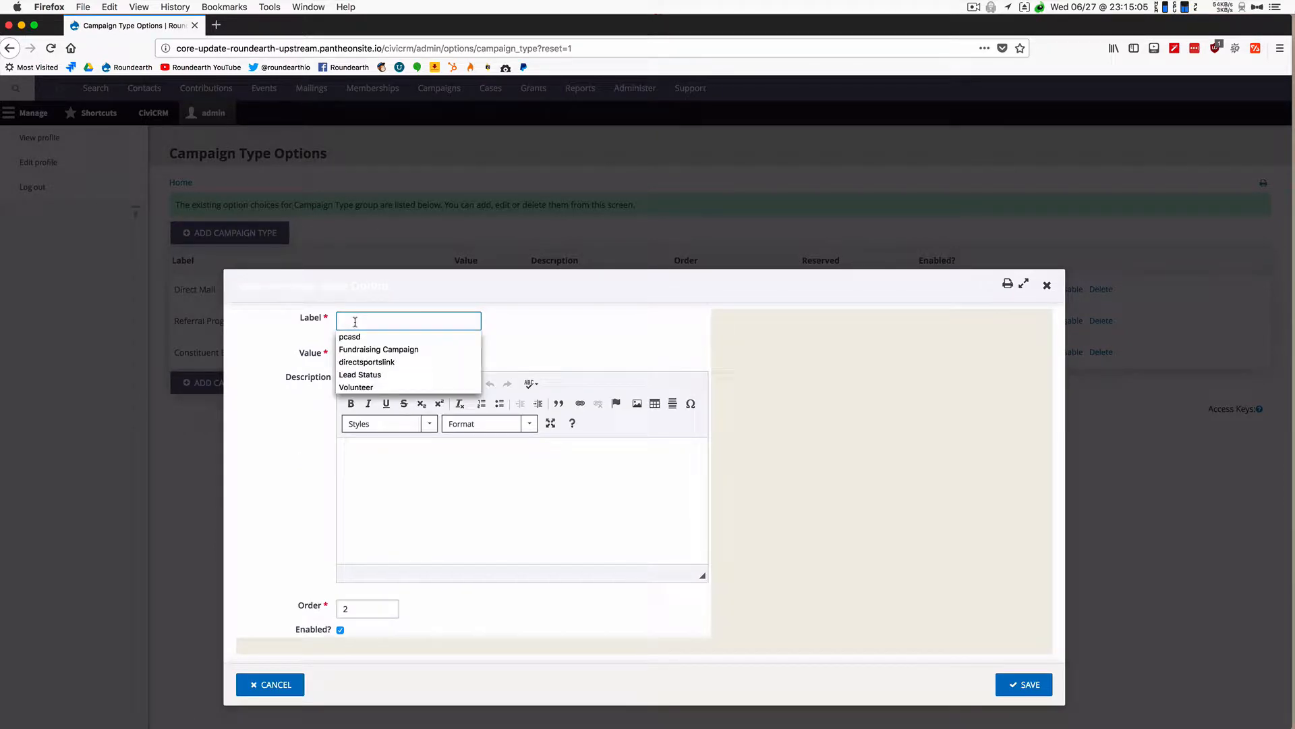
click(378, 349)
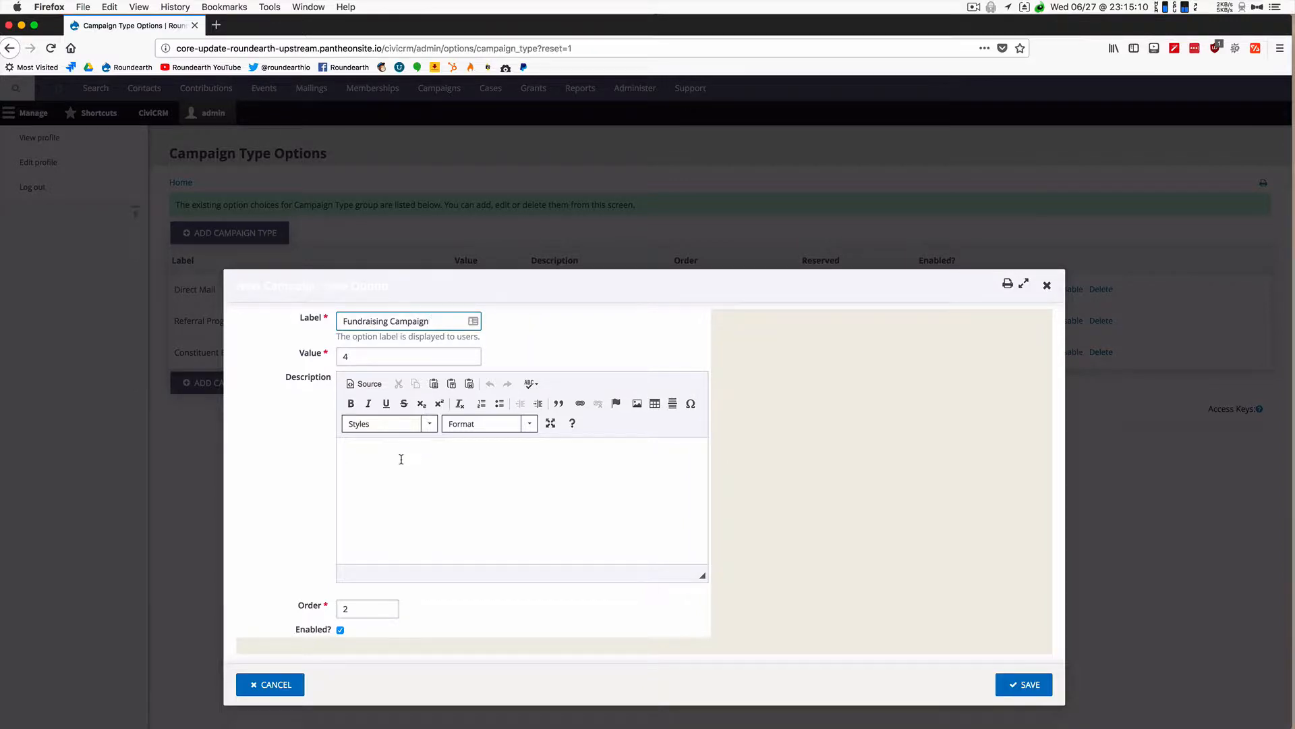
click(430, 455)
text(This )
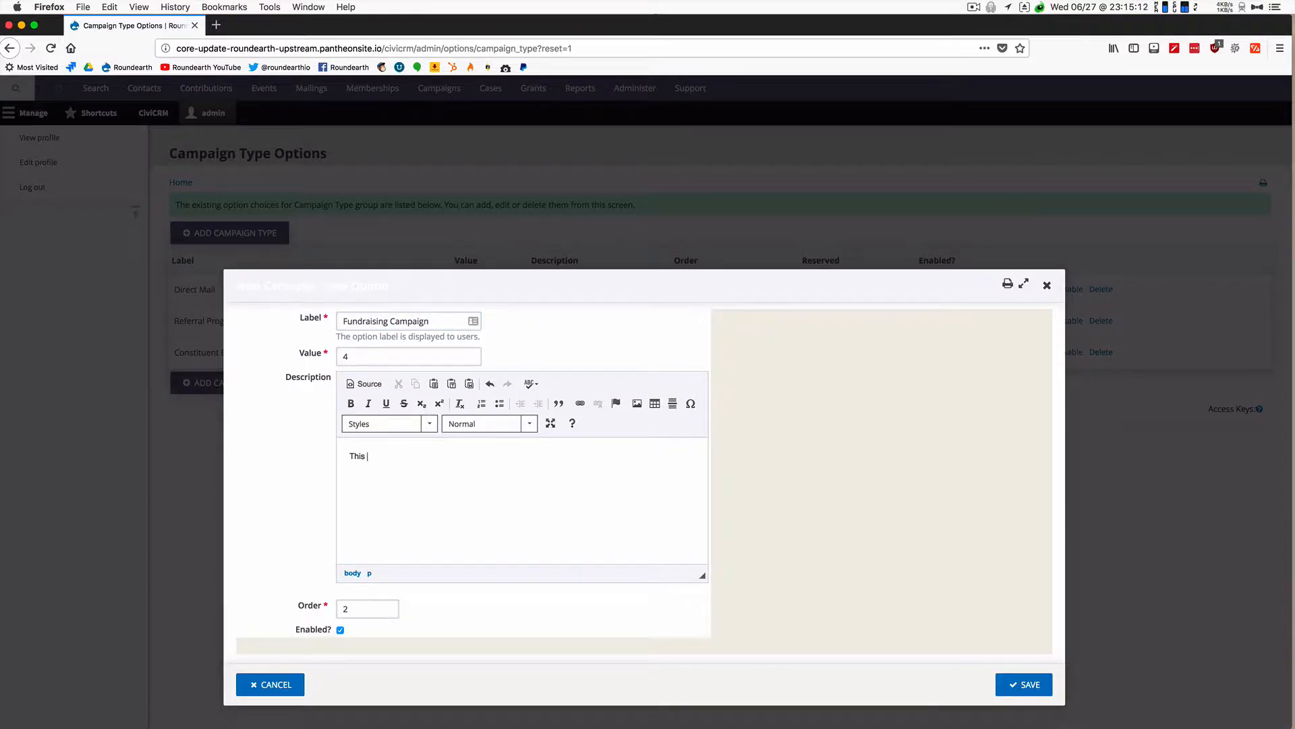
text(is a campaign type to be used for our fundraisers!)
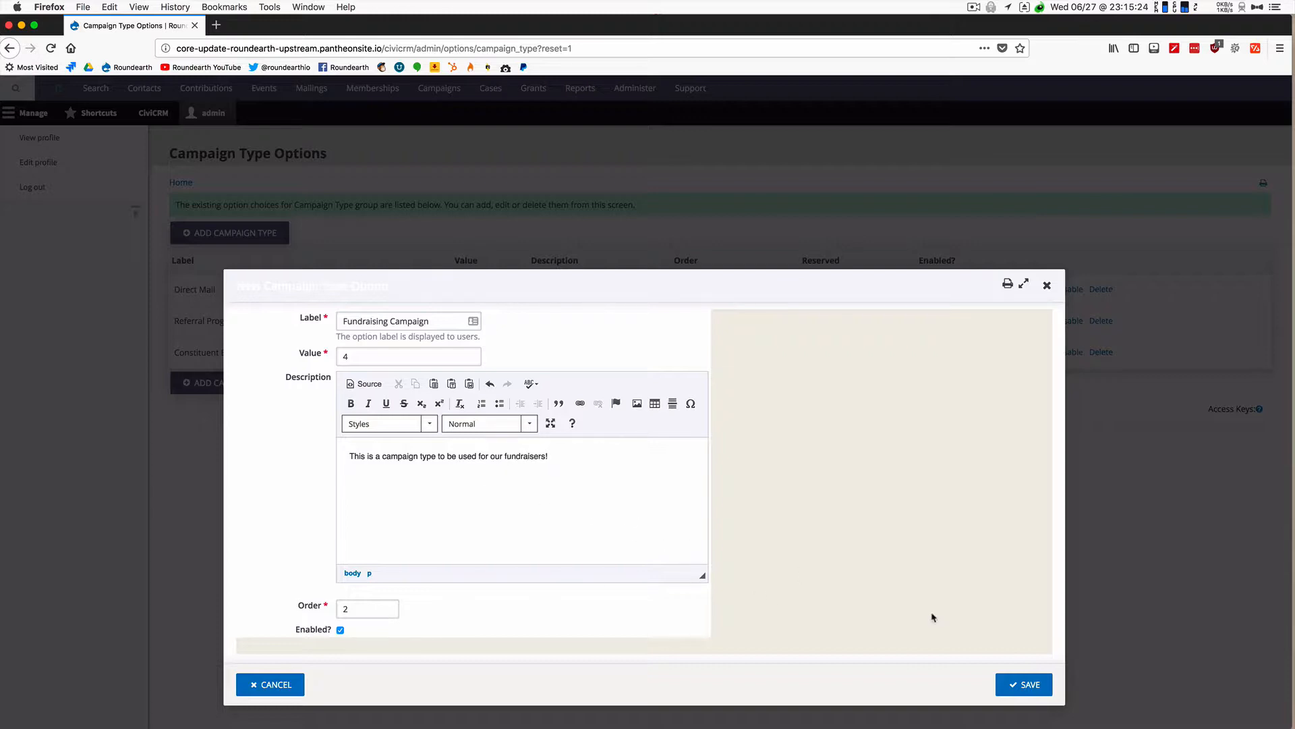
click(1022, 683)
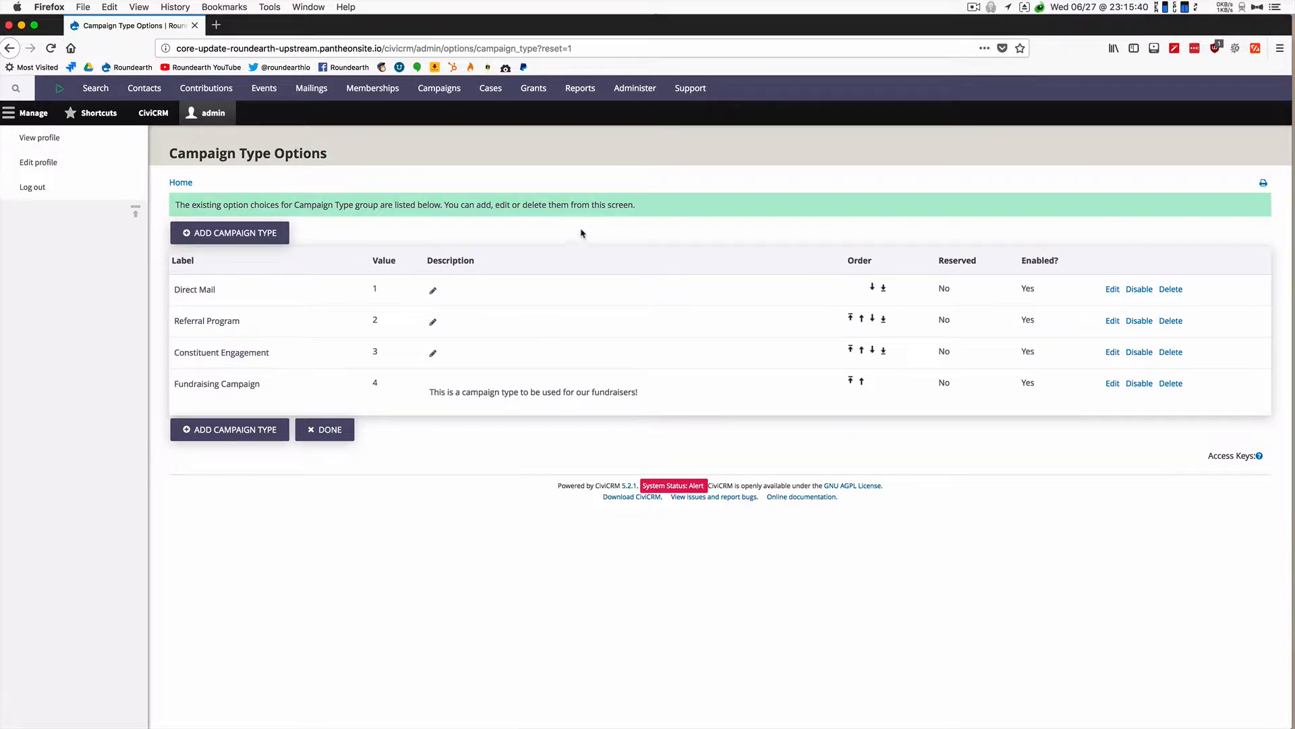
Step: Create a new campaign titled "Annual Picnic 2018" with the campaign type Fundraising Campaign
click(450, 92)
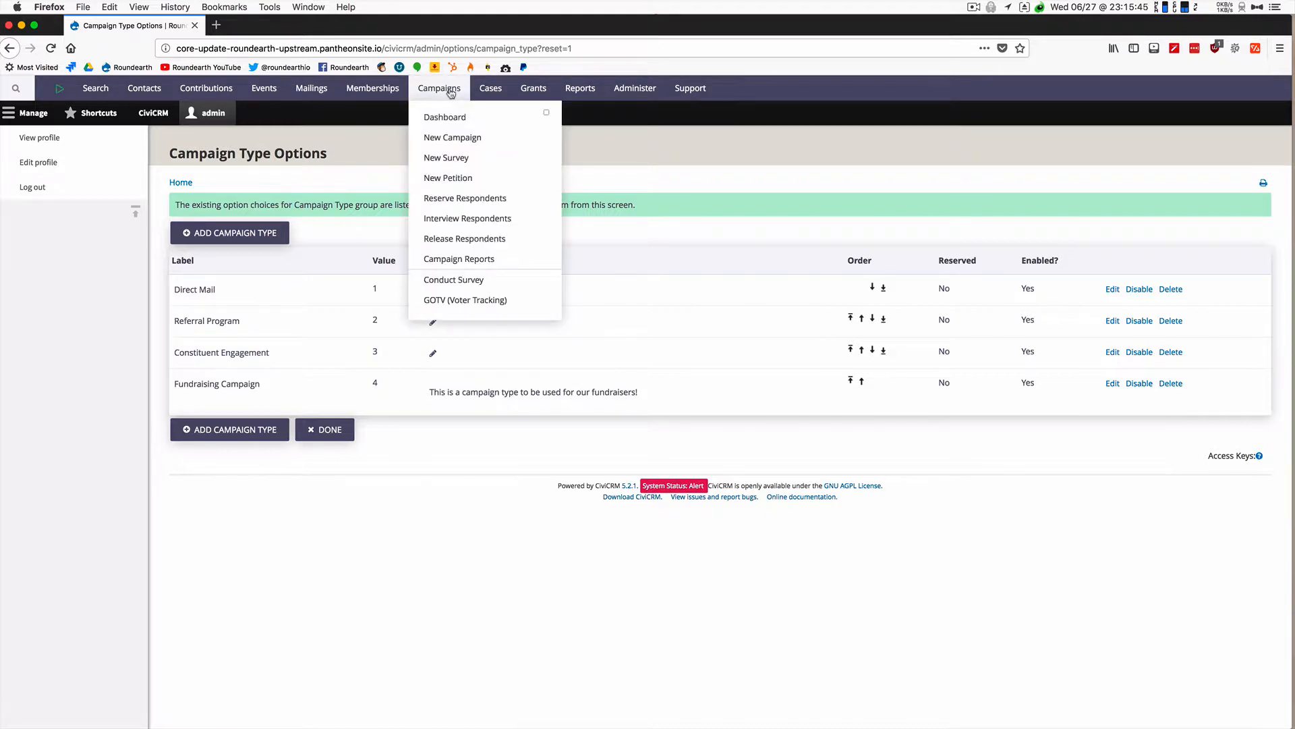
click(456, 138)
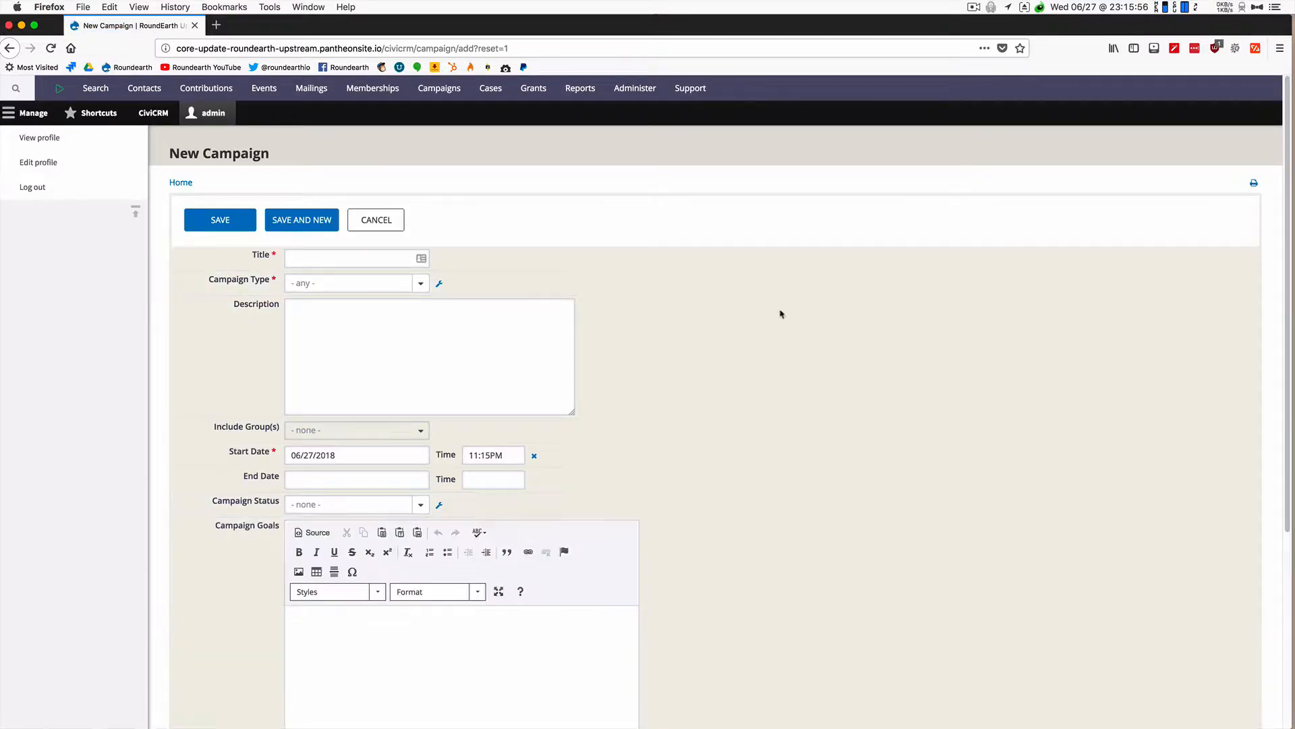
click(396, 259)
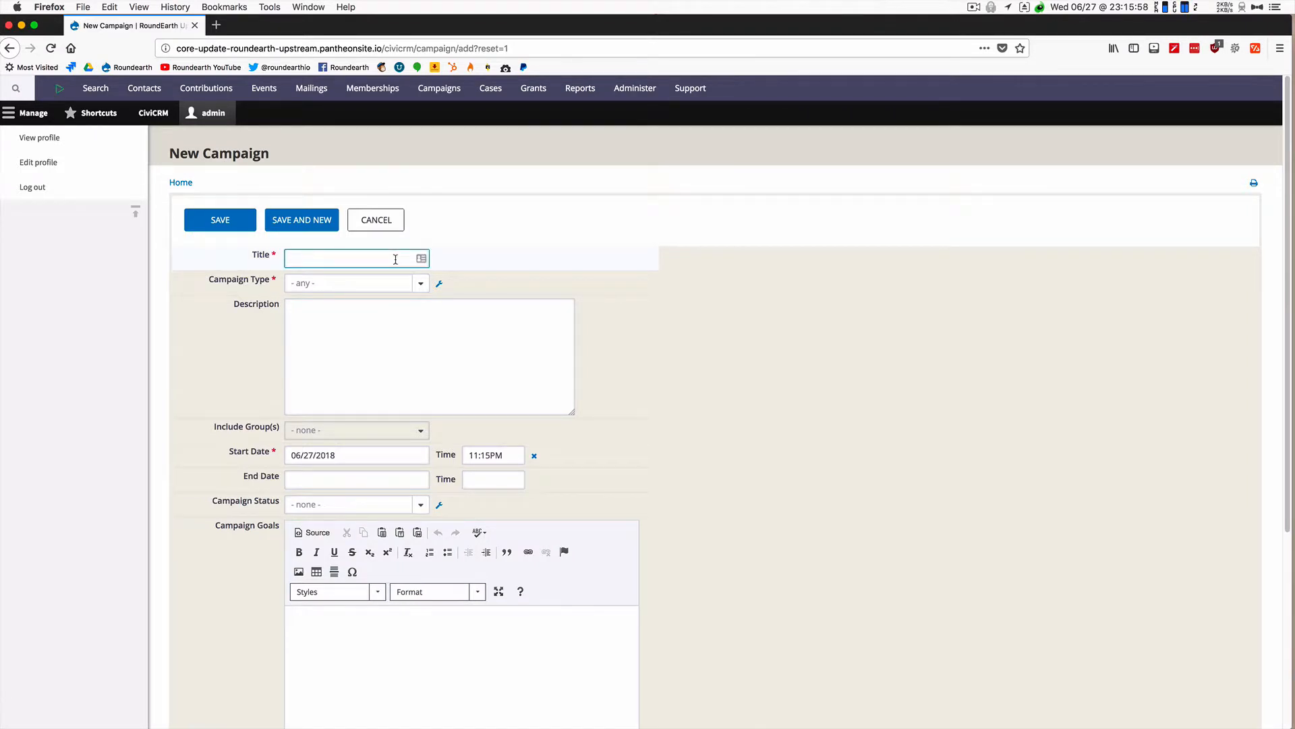
text(2018)
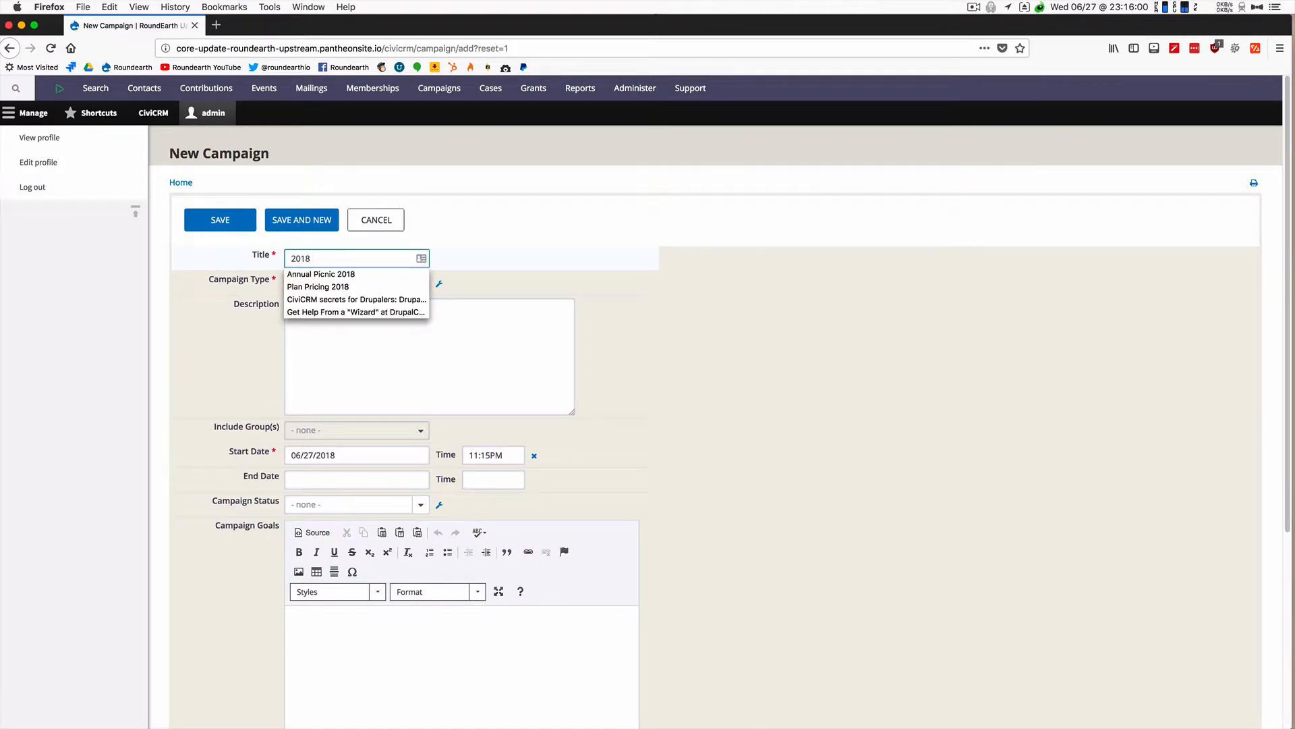
key(Down)
key(Return)
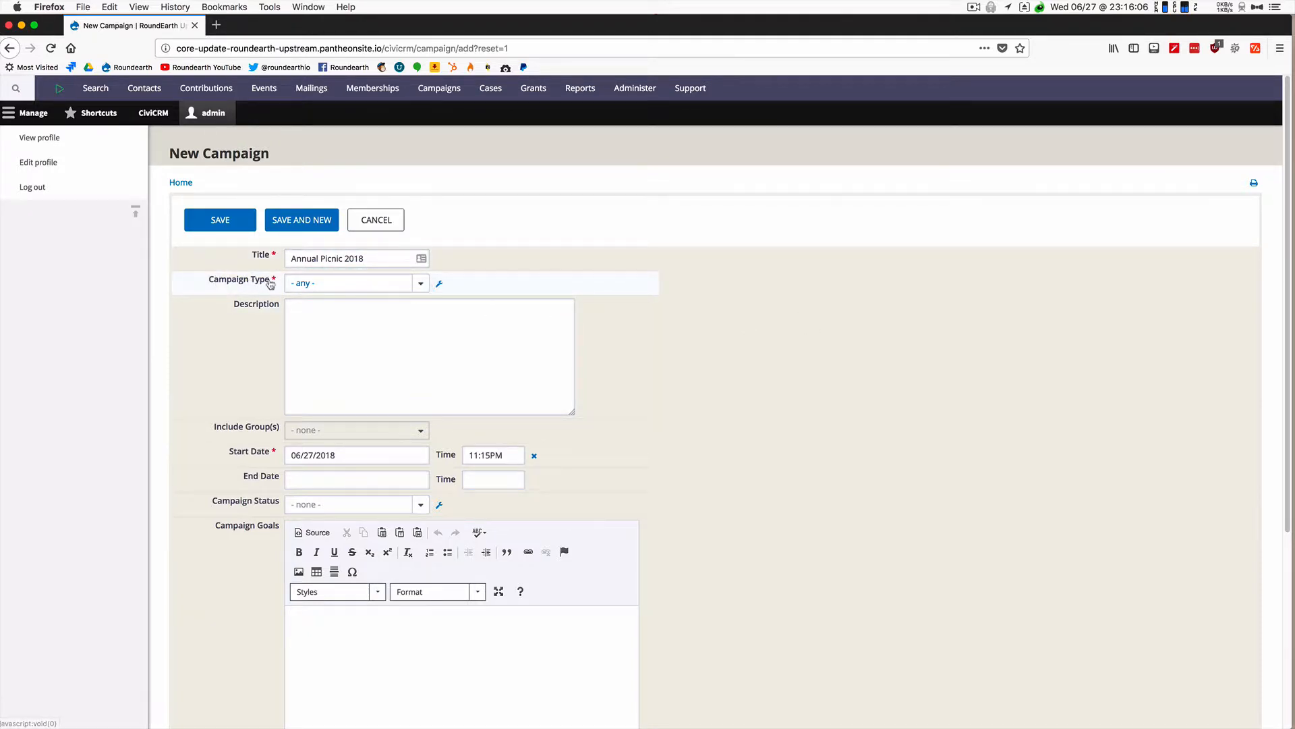
click(422, 284)
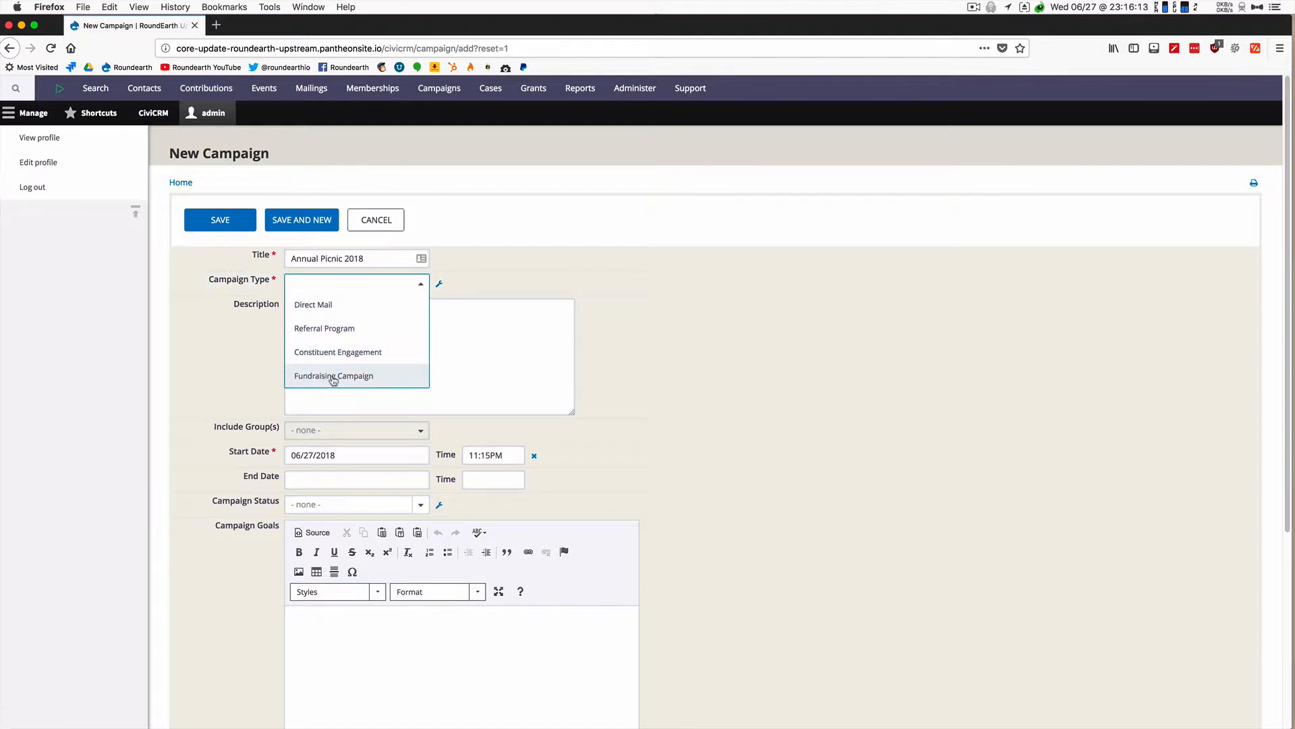
click(333, 376)
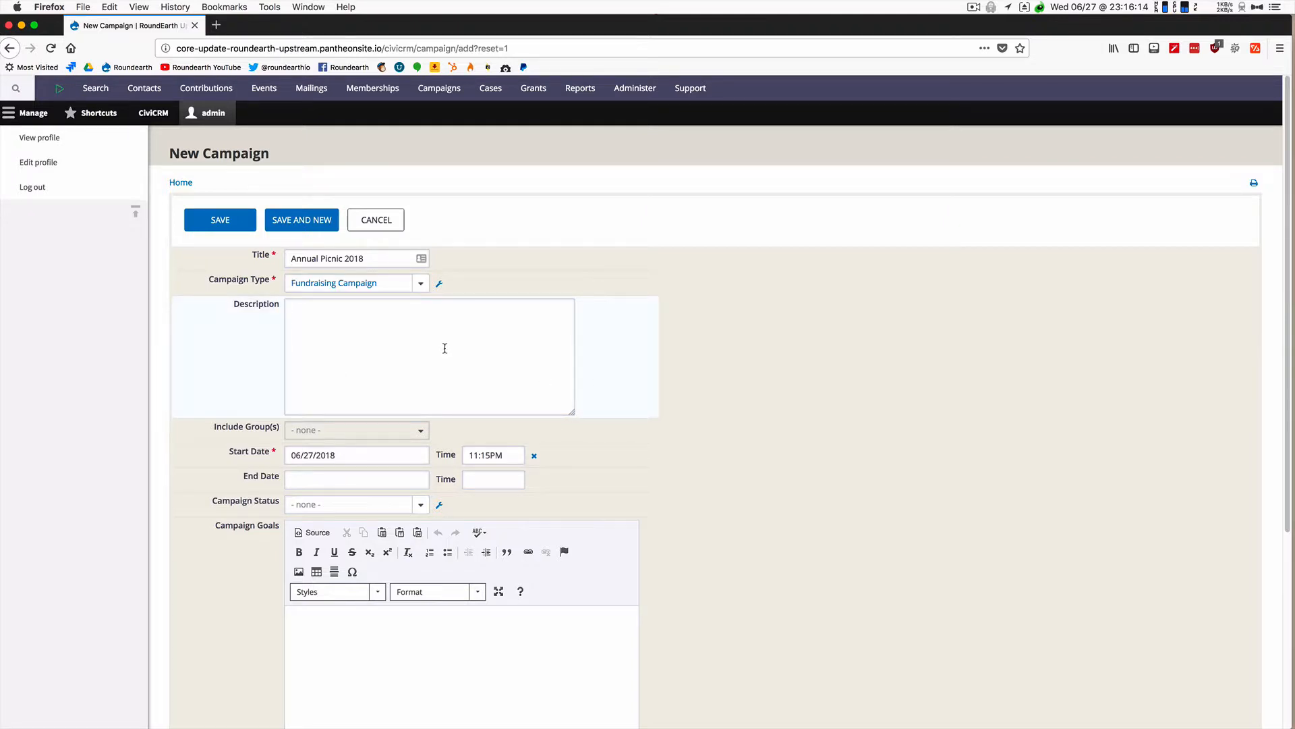
Step: Enter the campaign description "This is to raise funds for our annual campaign for 2018!" and leave the included groups empty
click(440, 337)
text(This is to raise)
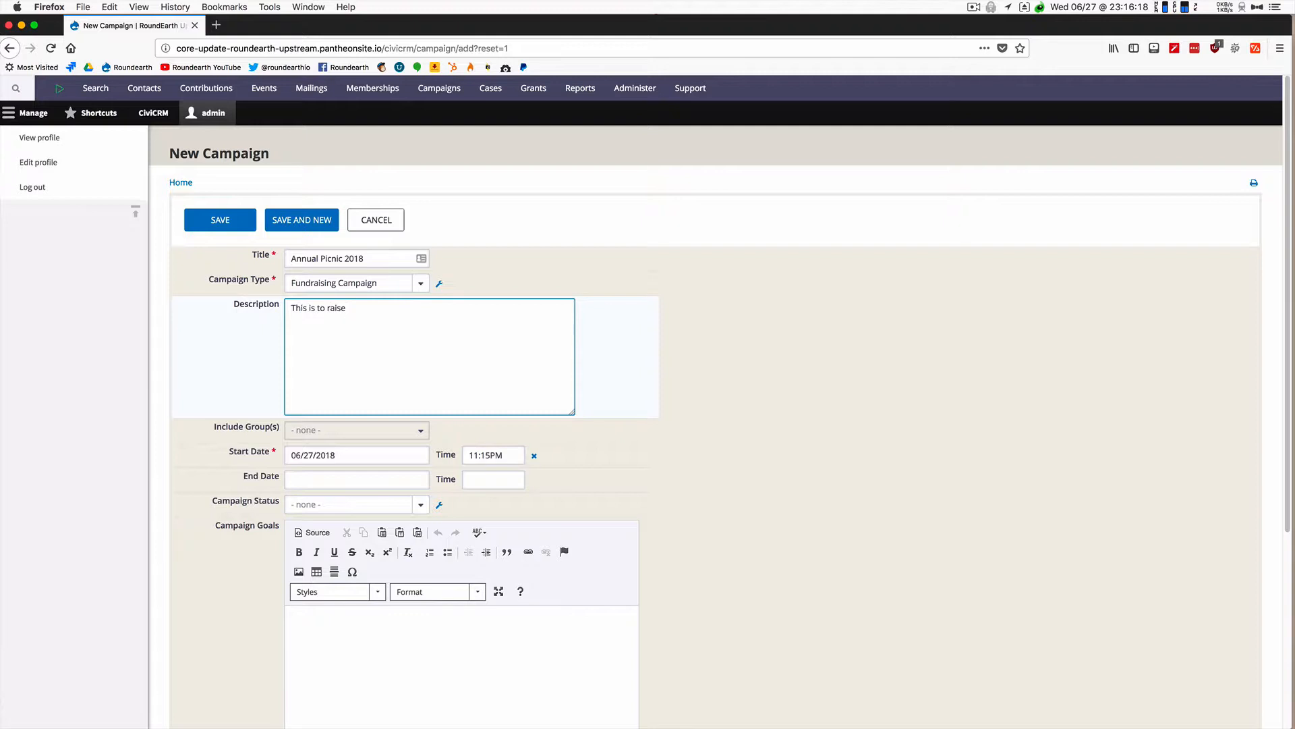
text( funds for our ann)
key(BackSpace)
key(BackSpace)
text(ual campaign for 2018)
click(421, 432)
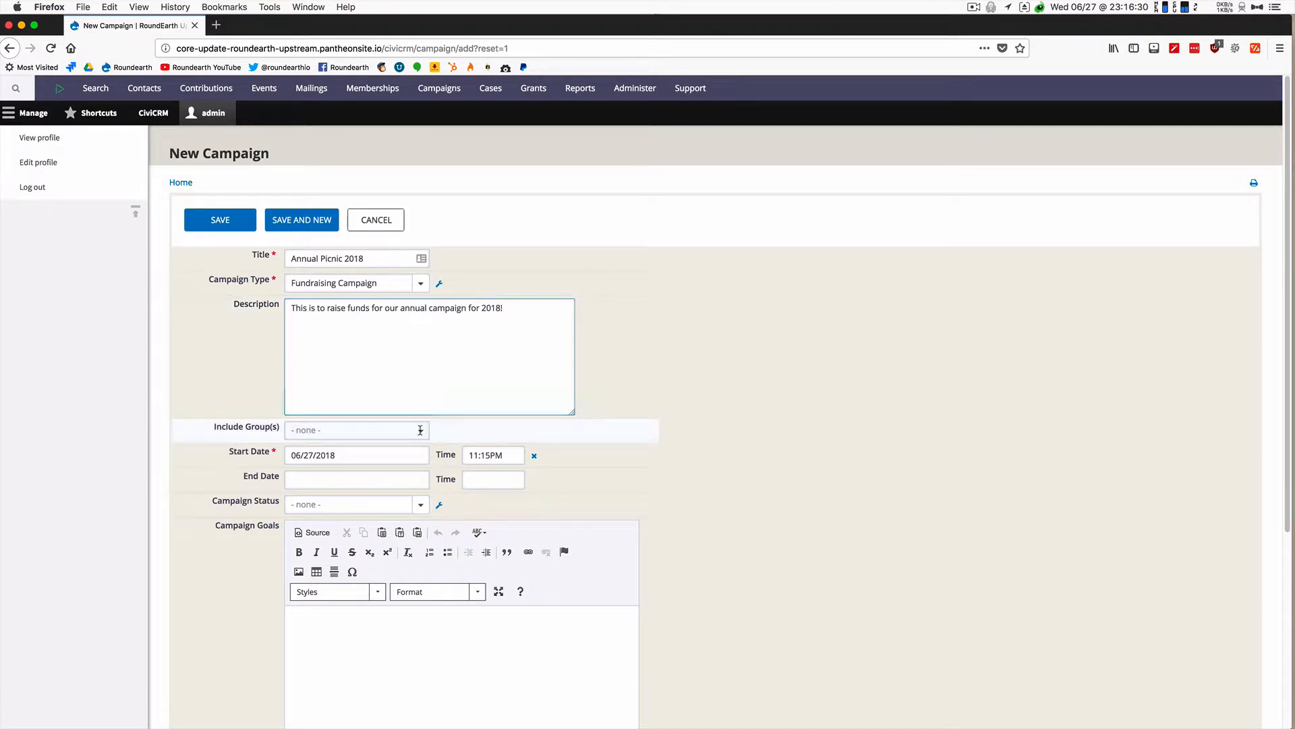
click(819, 450)
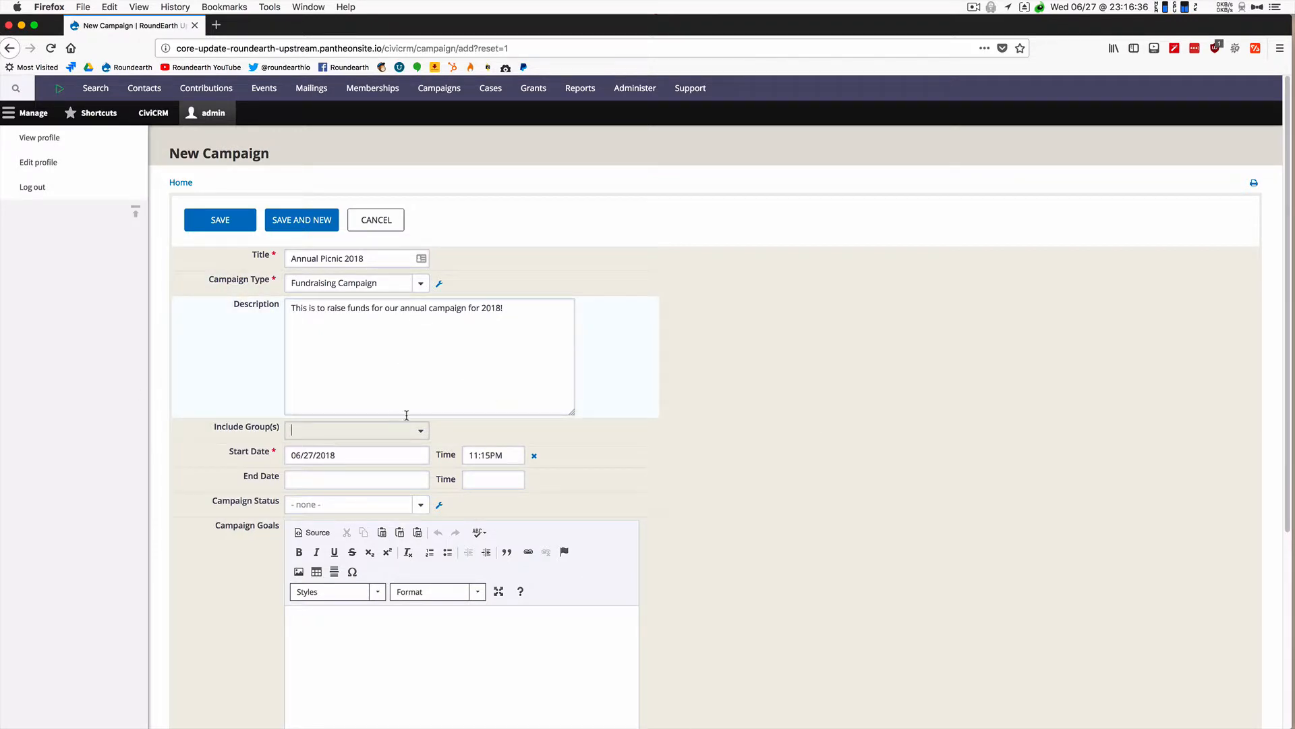
Step: Set the campaign's start time to 02:15PM
click(475, 453)
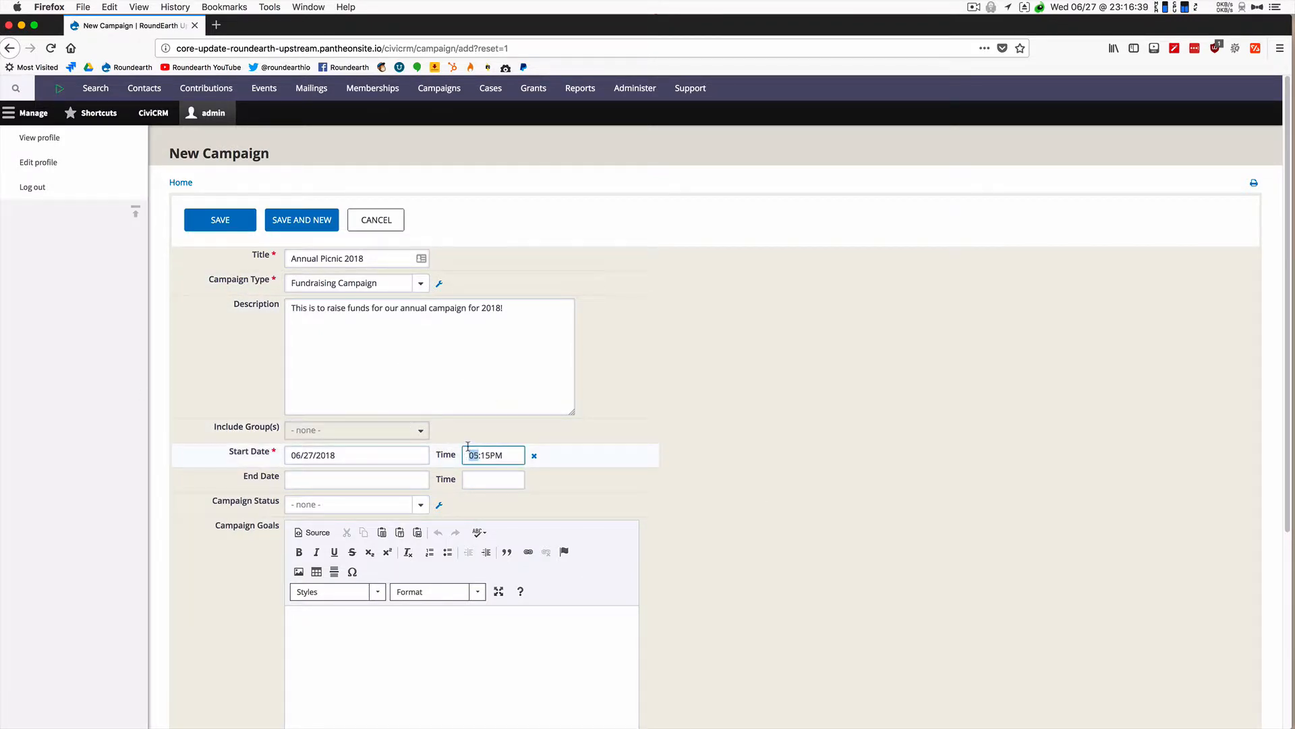
scroll(475, 452, down, 6)
scroll(486, 371, down, 4)
scroll(475, 400, down, 3)
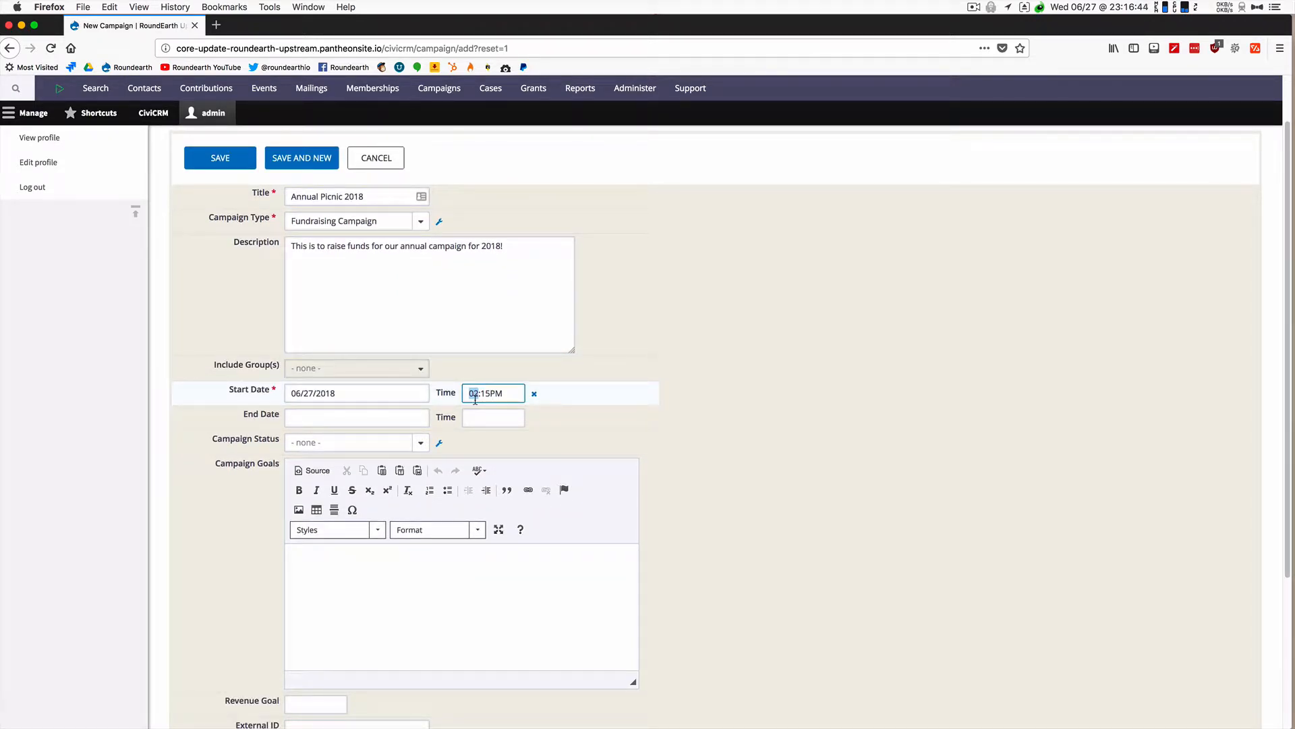
click(778, 370)
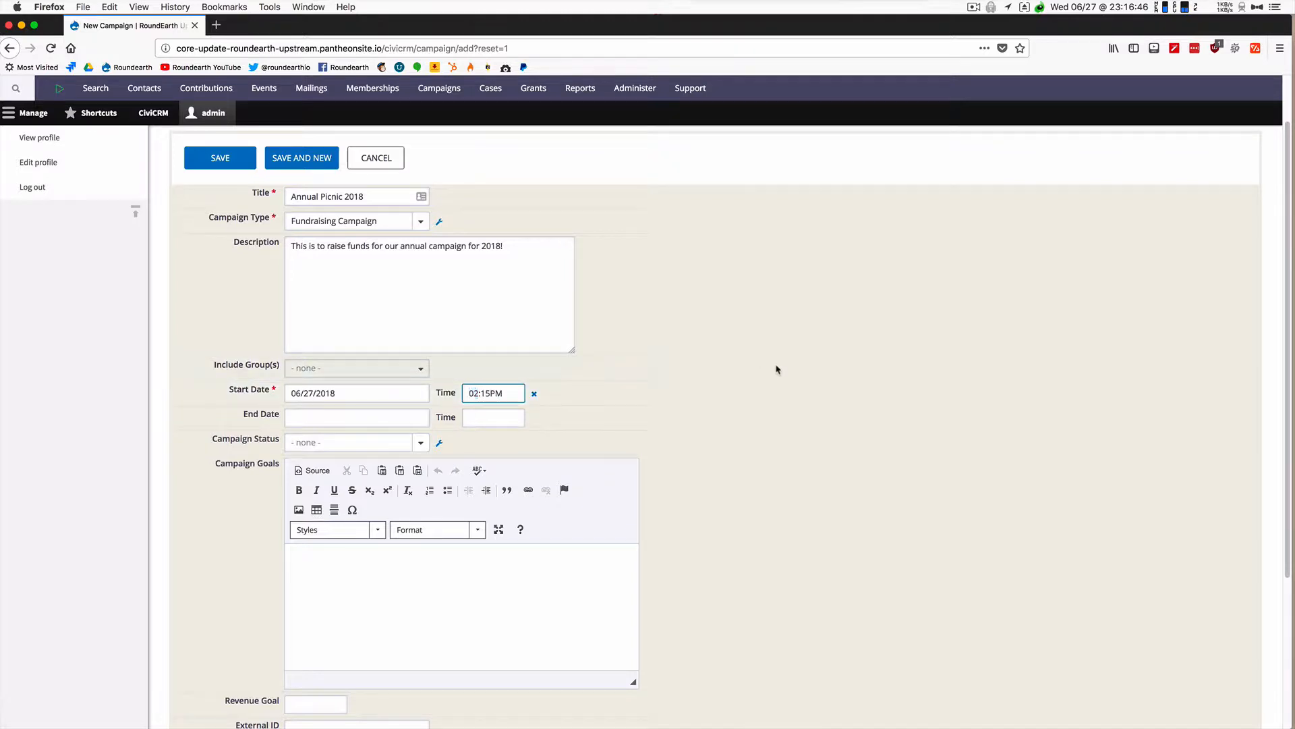
Step: Set the campaign's end date to 07/31/2018 and its end time to 11:59PM
click(357, 418)
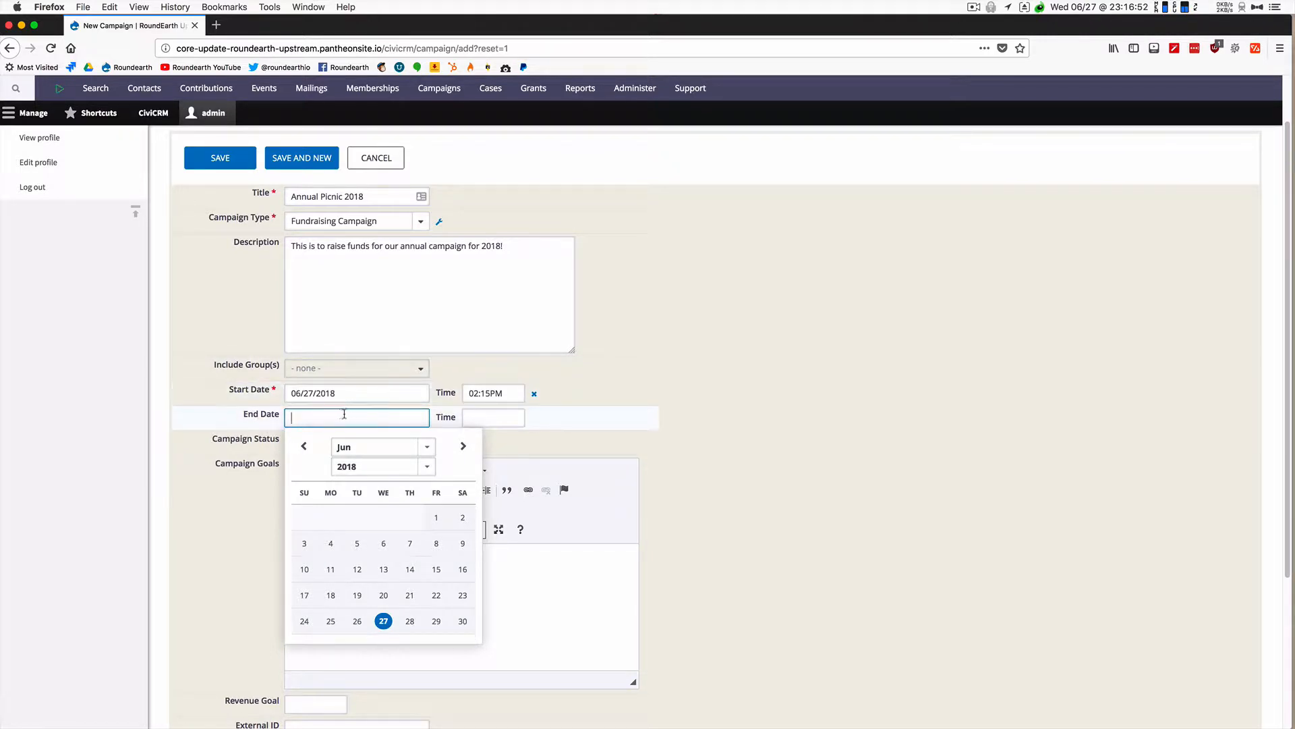
click(463, 446)
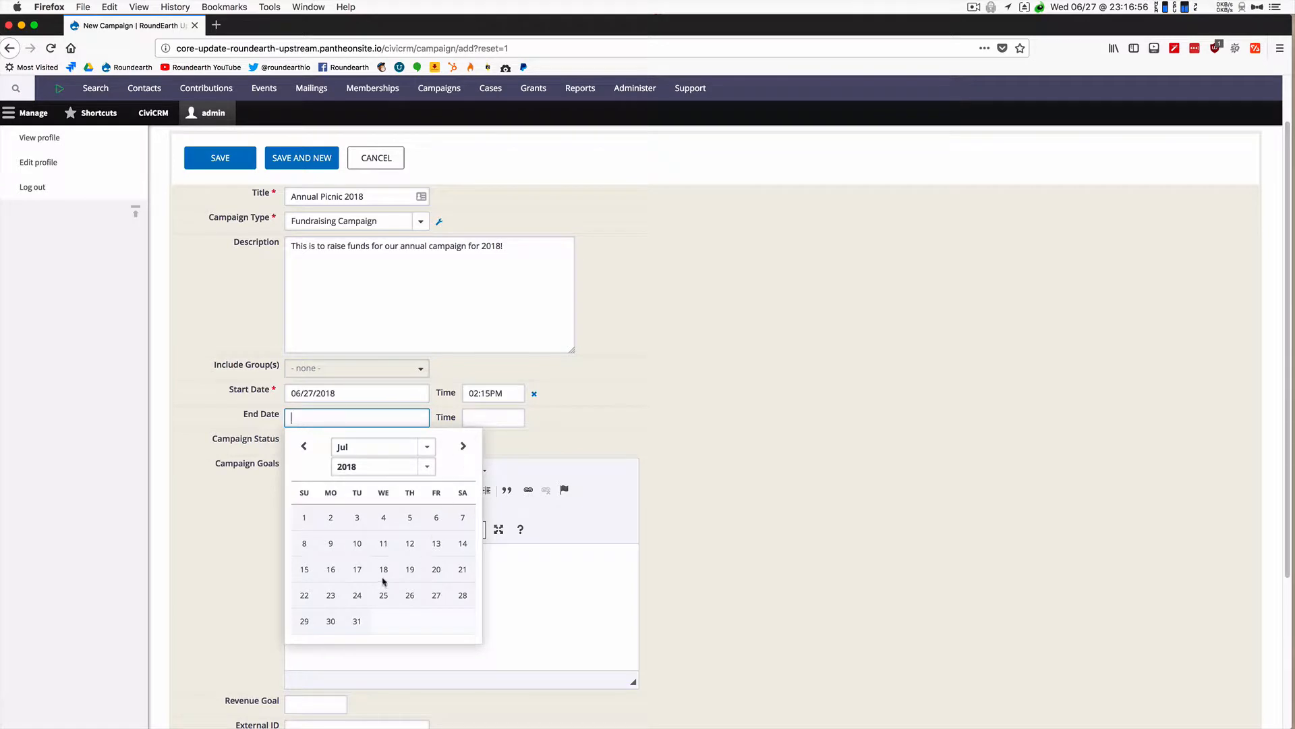
click(356, 621)
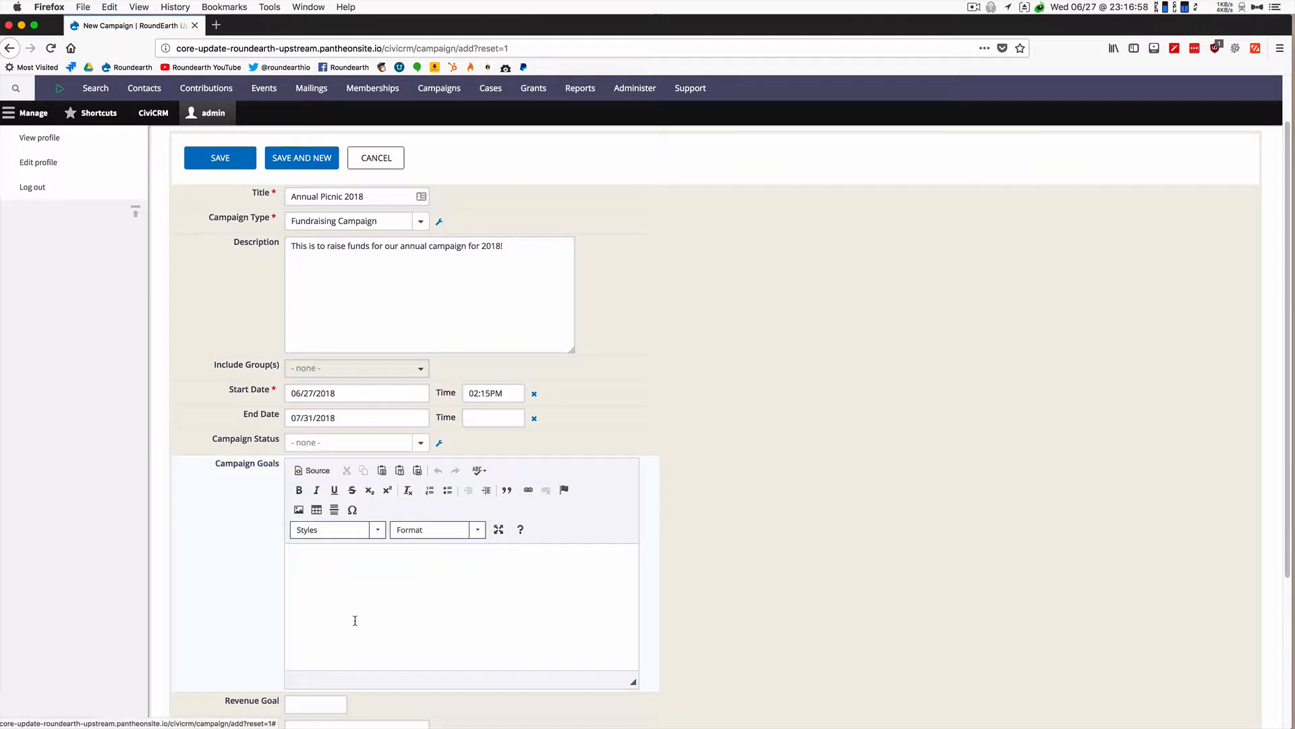
click(497, 413)
click(485, 418)
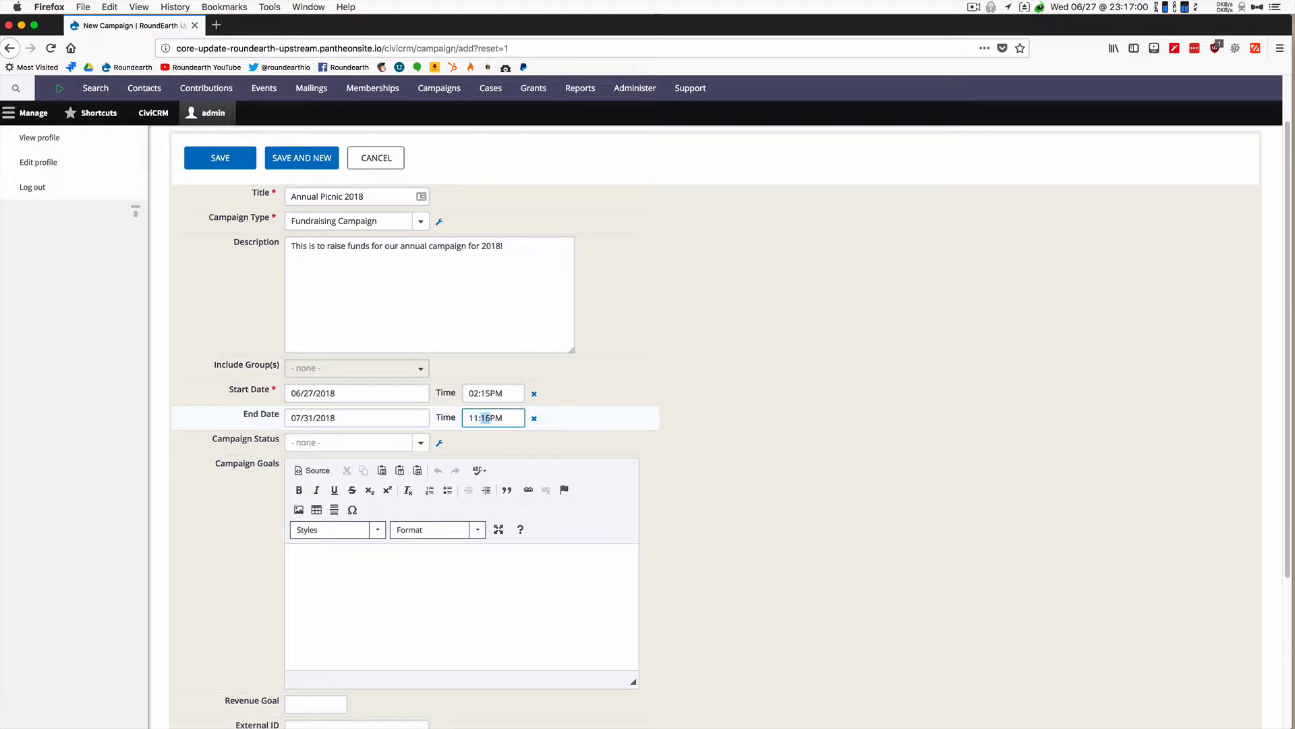
key(Tab)
click(798, 349)
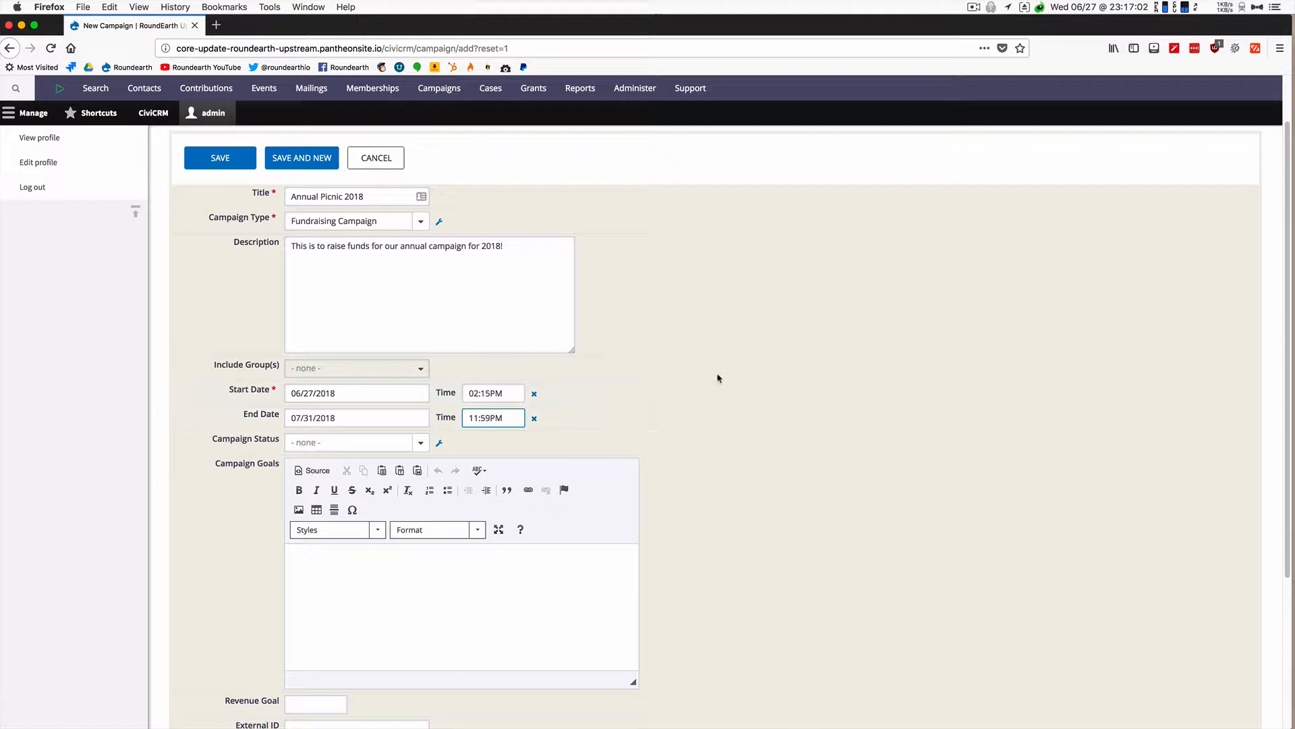
Step: Set the campaign status to In Progress and enter the campaign goals "Our goal is to raise $10,000 for our extravagent annual picnic!"
click(422, 444)
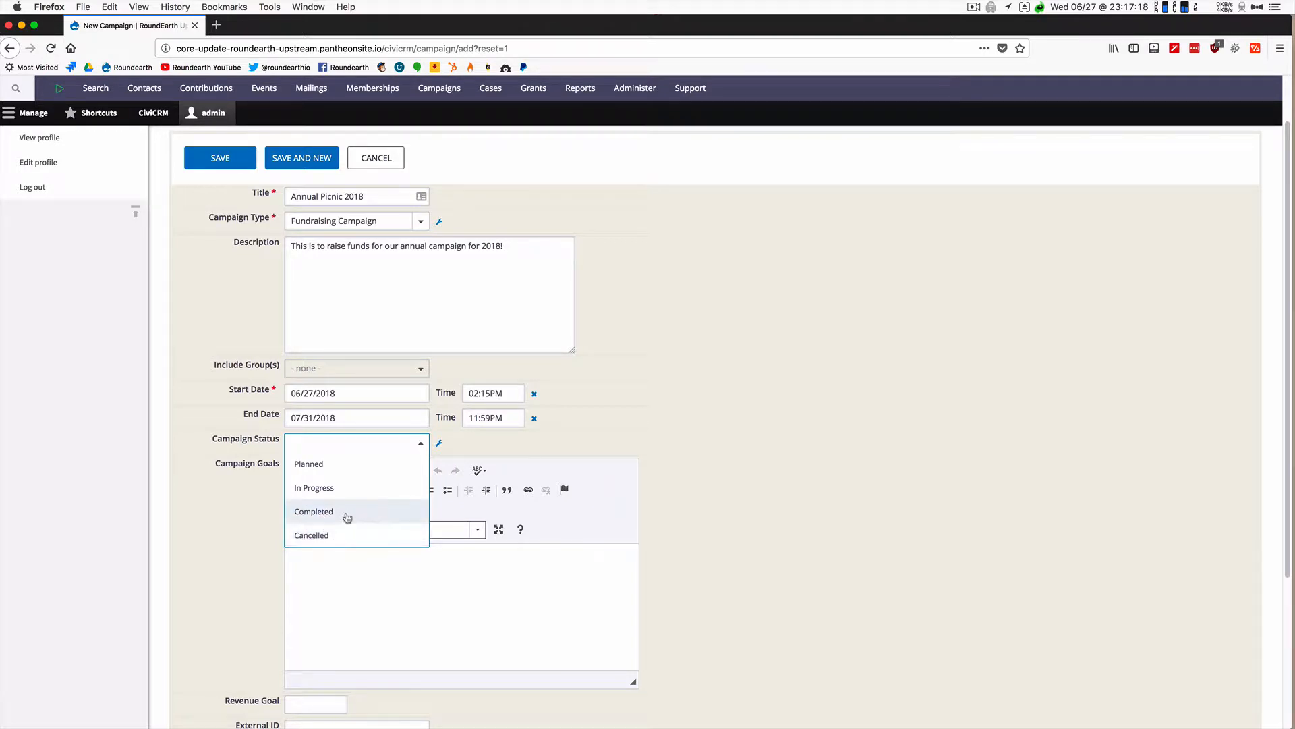
click(333, 487)
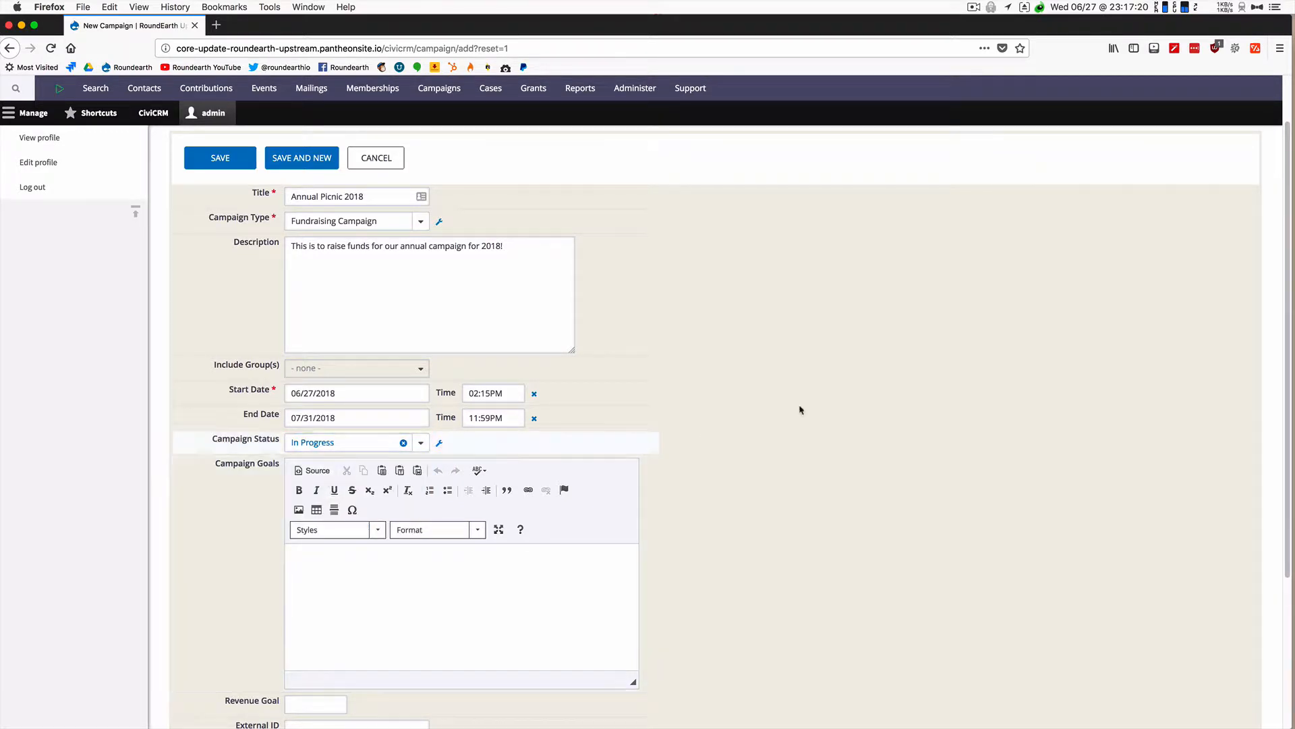
scroll(840, 557, down, 2)
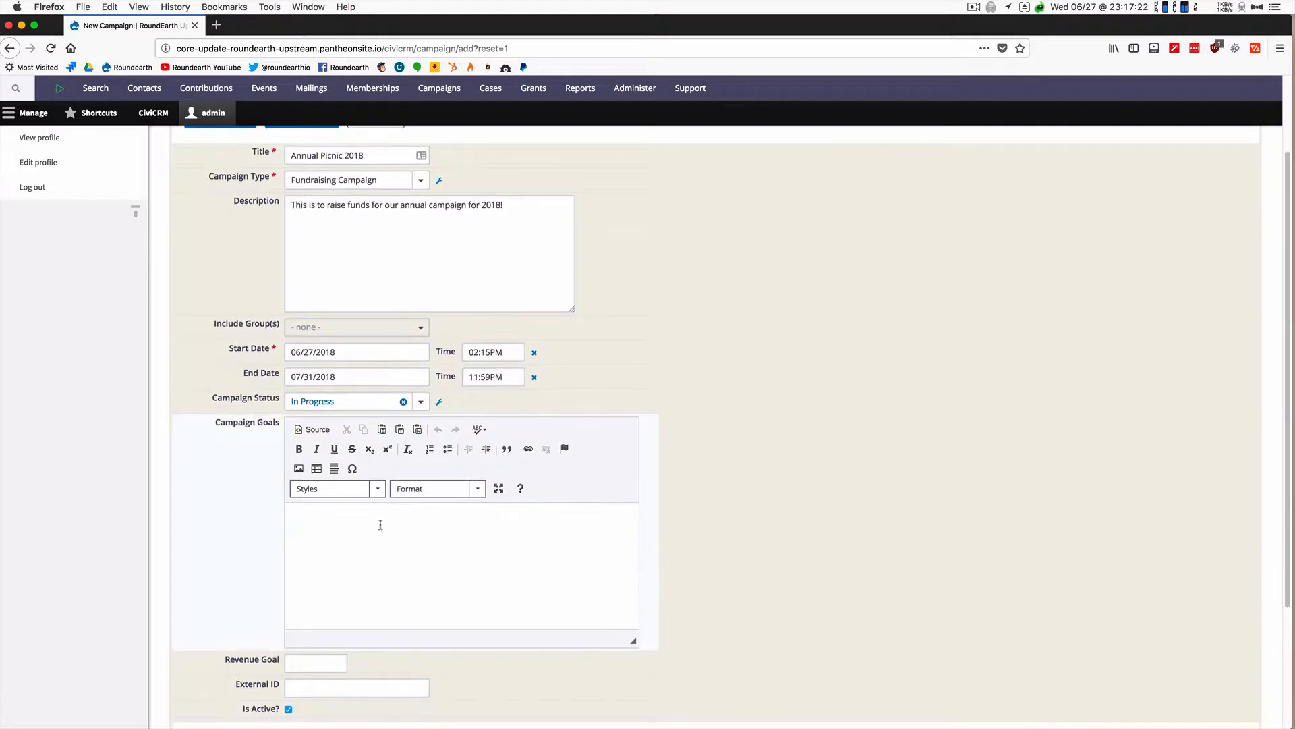
click(409, 531)
text(Our goal is to raise $10,000 for our extravege)
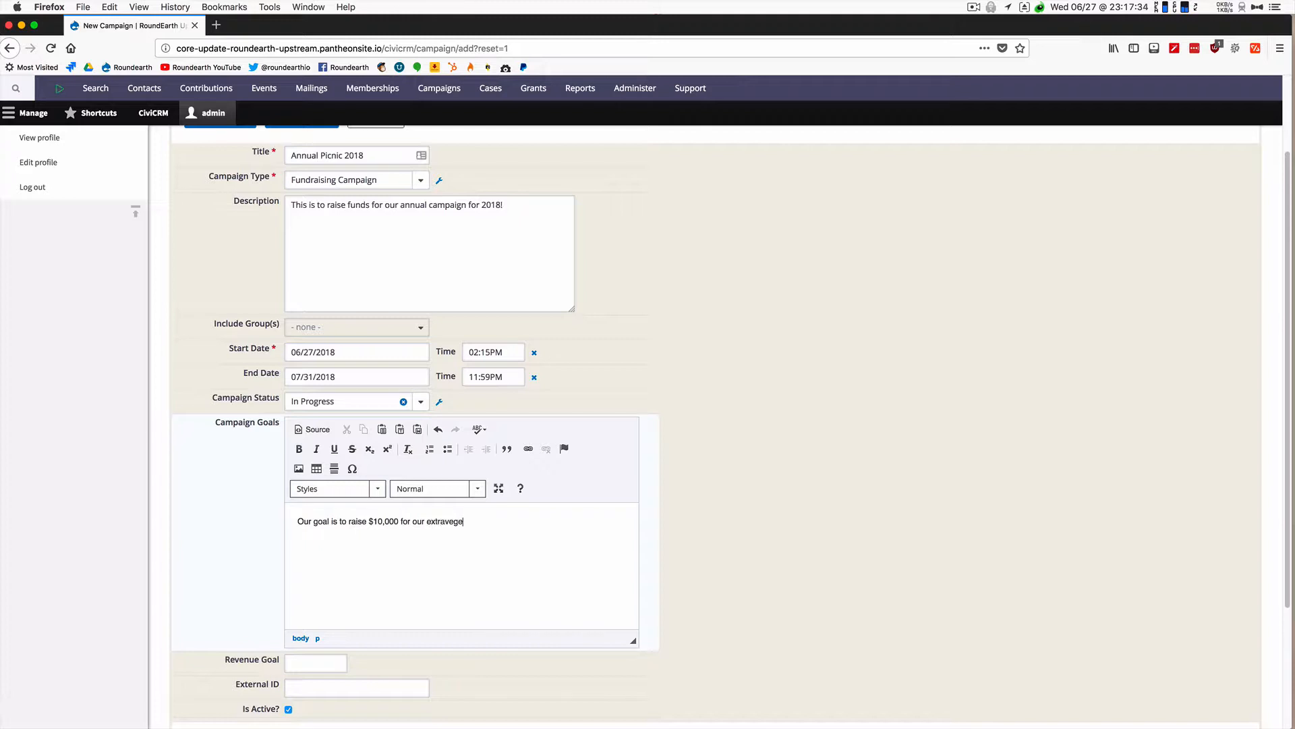
key(BackSpace)
key(BackSpace)
text(nic)
Step: Set the campaign's revenue goal to 10000 and save the campaign
scroll(424, 552, down, 3)
click(305, 580)
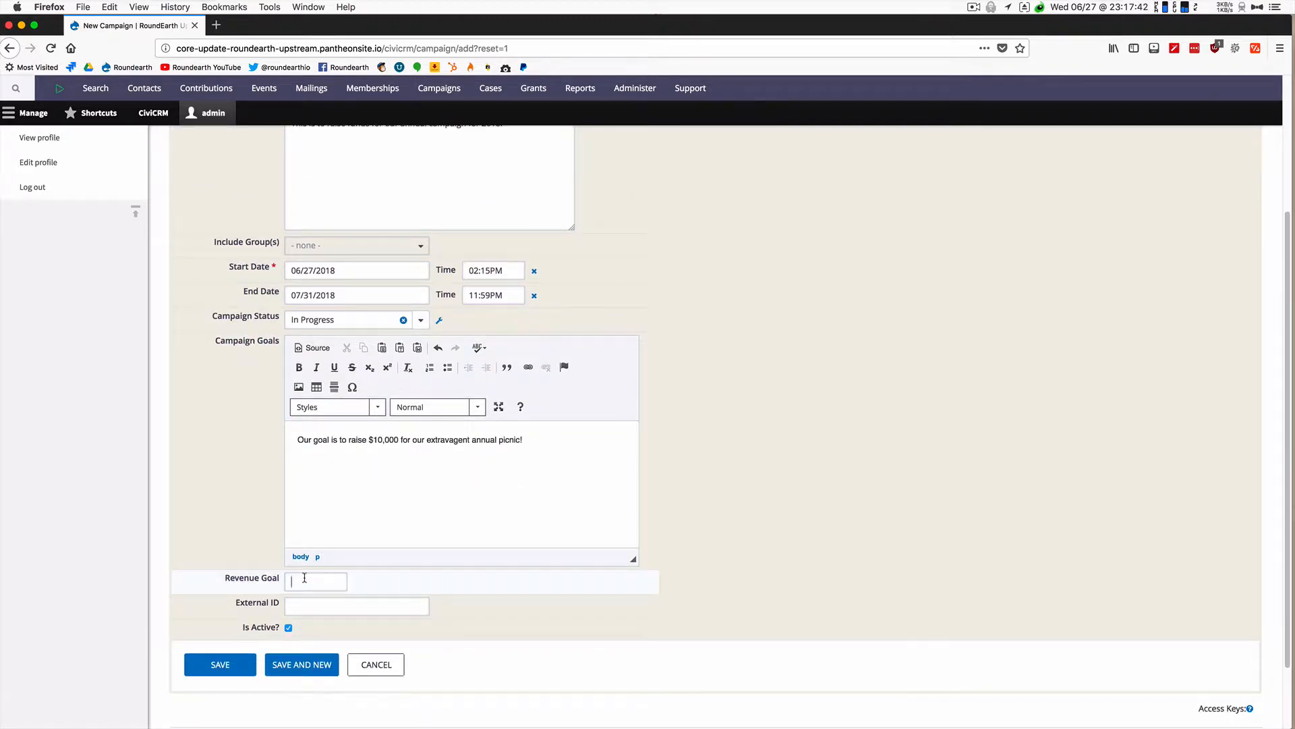
text(10000)
click(970, 431)
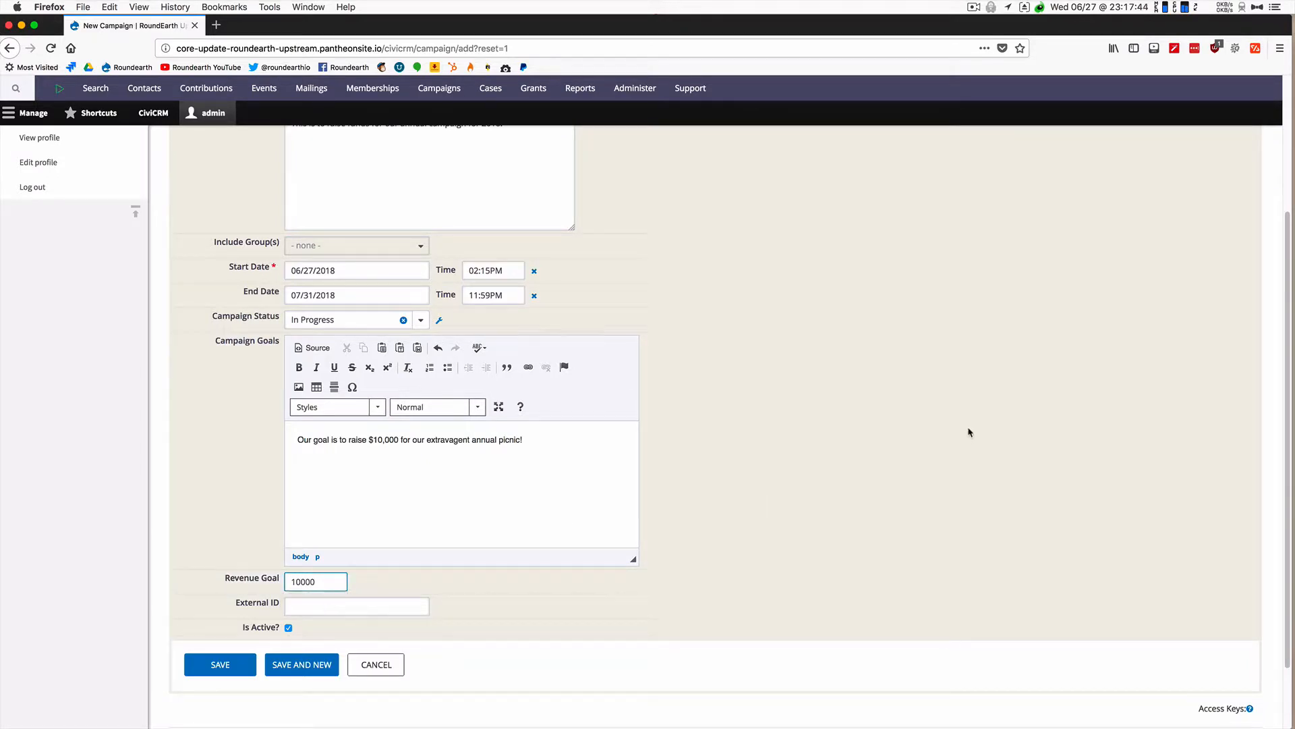
click(235, 669)
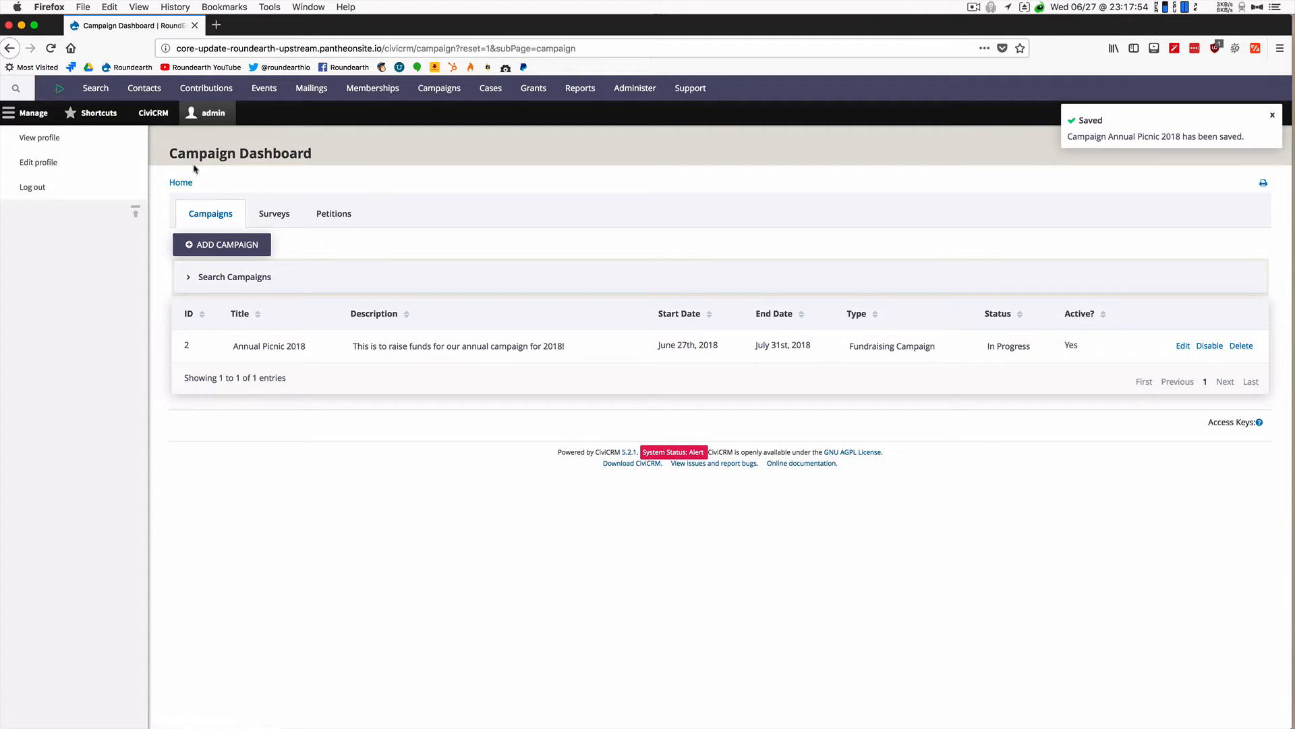
Step: Create a new mailing and name it "Picnic Mailing 2018"
click(211, 115)
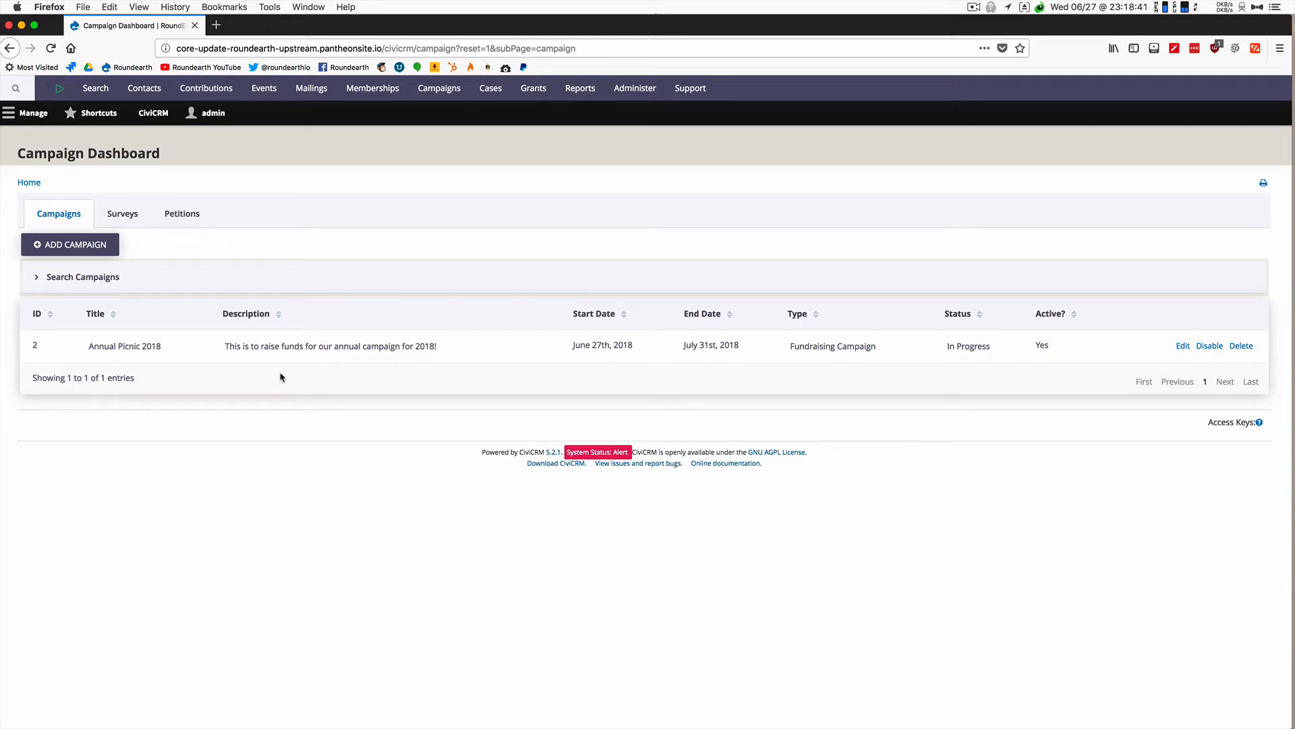
click(312, 89)
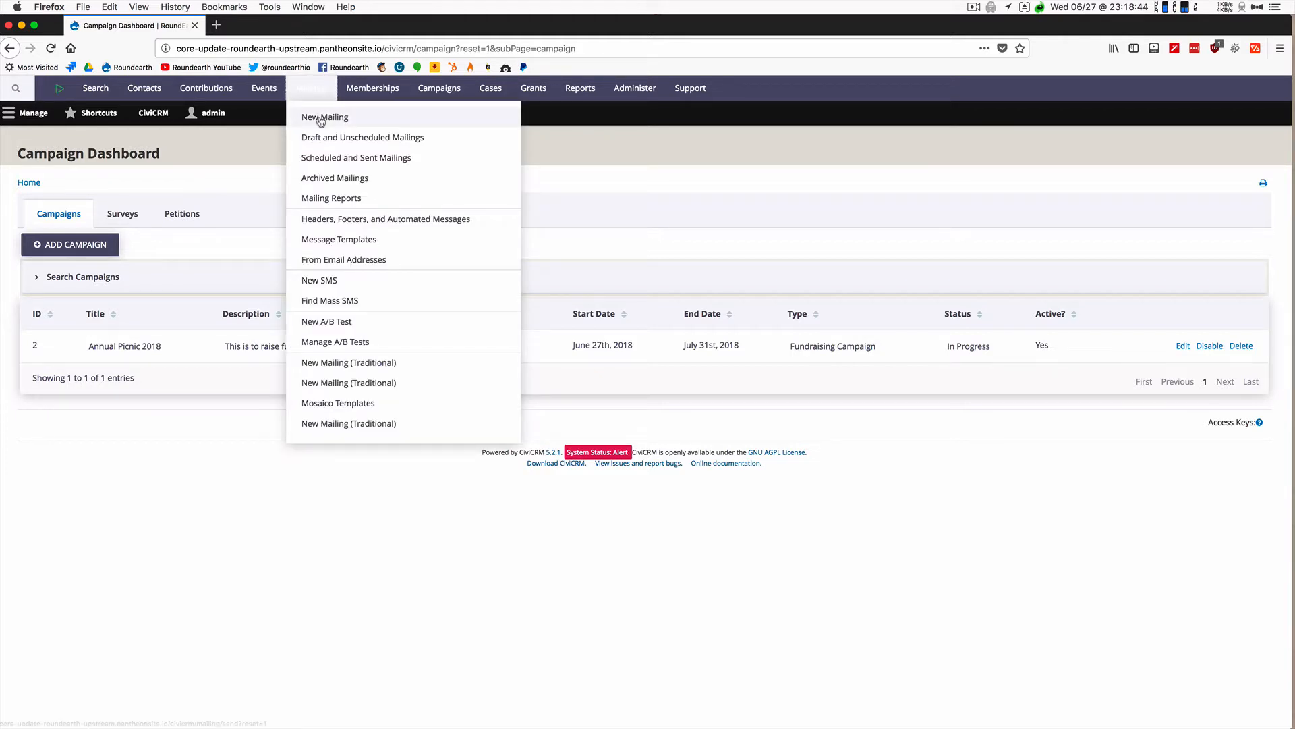
click(320, 118)
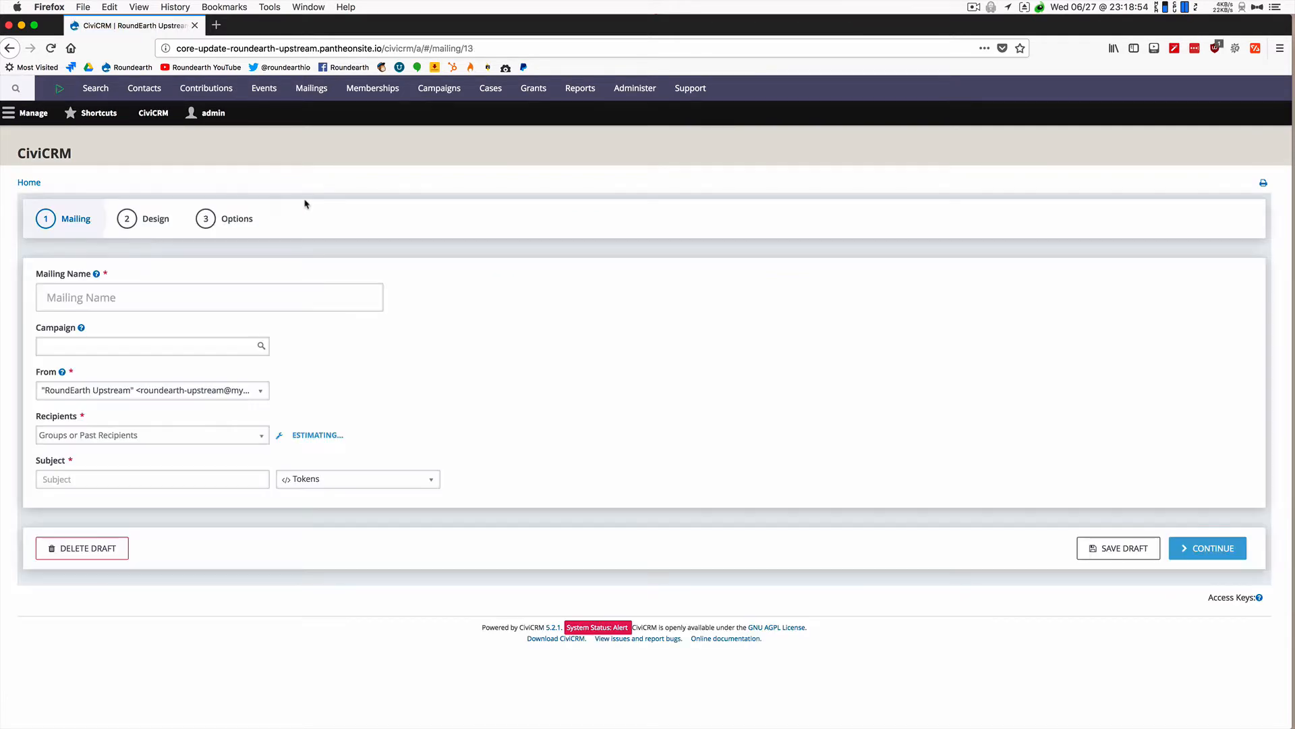
click(85, 301)
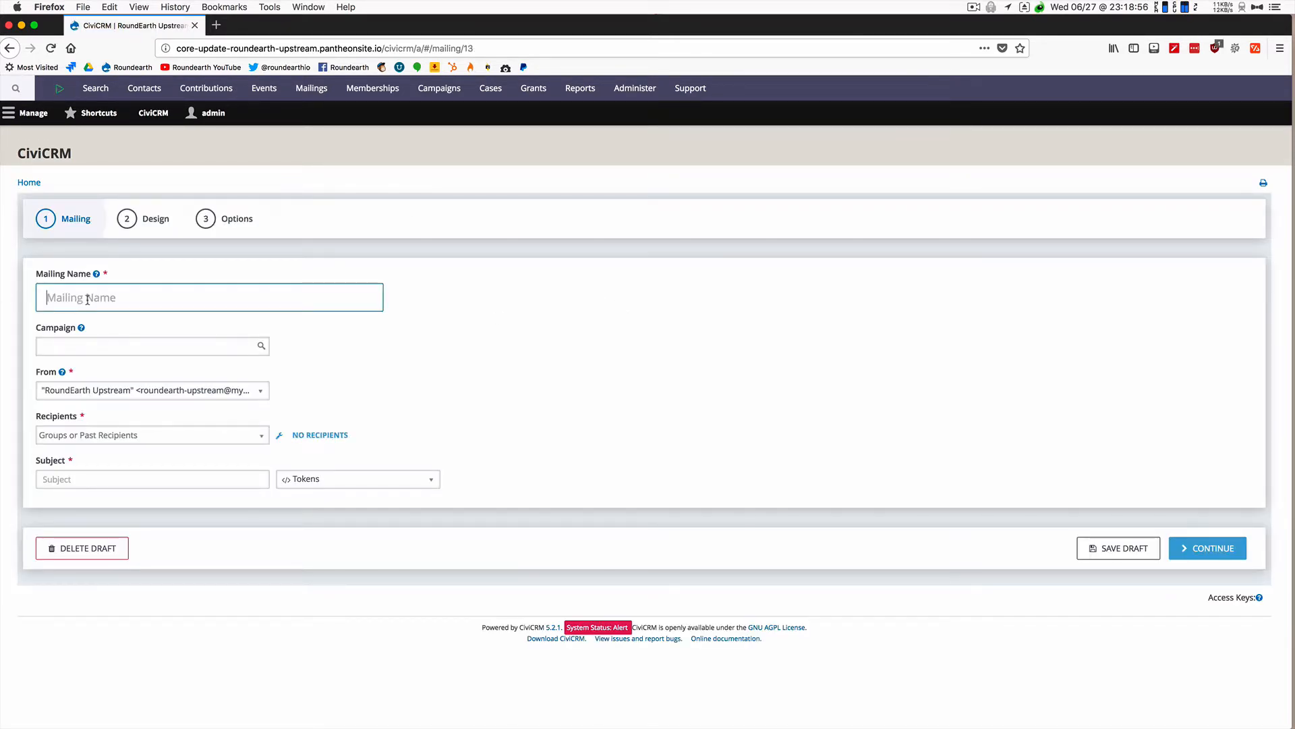
text(2018)
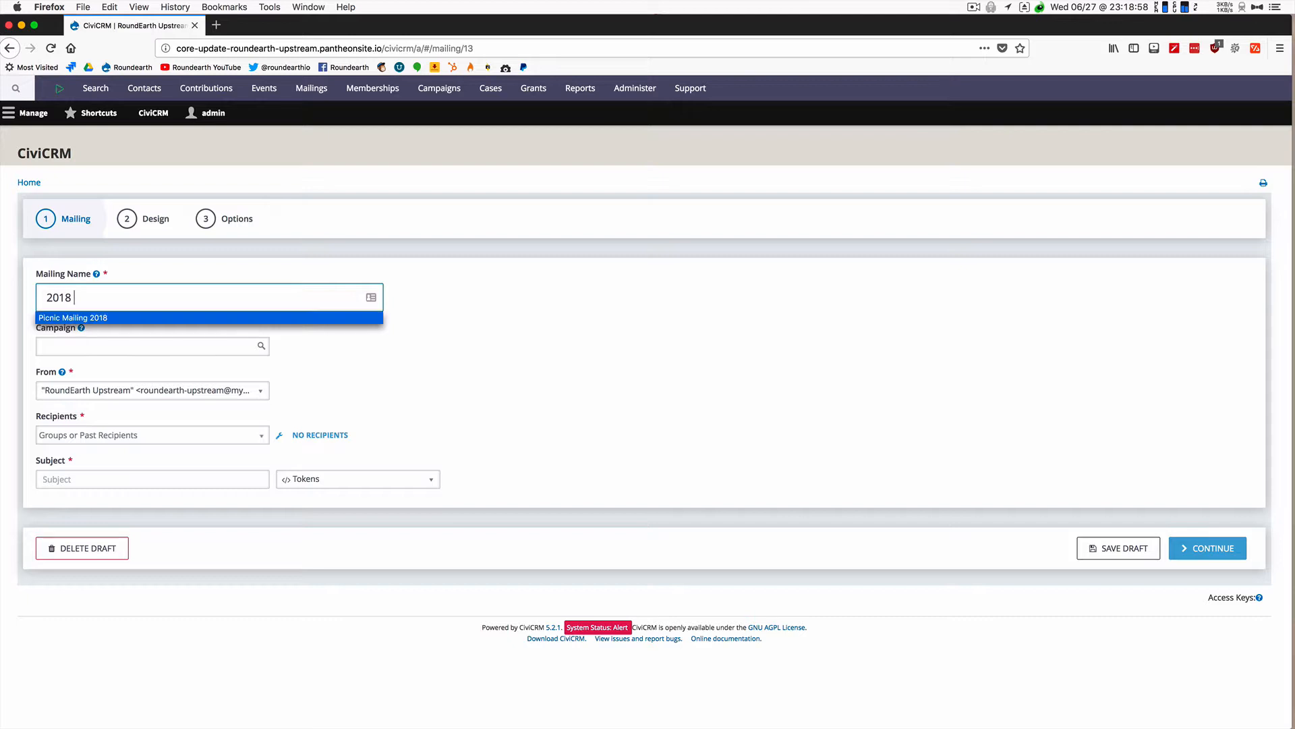
click(67, 318)
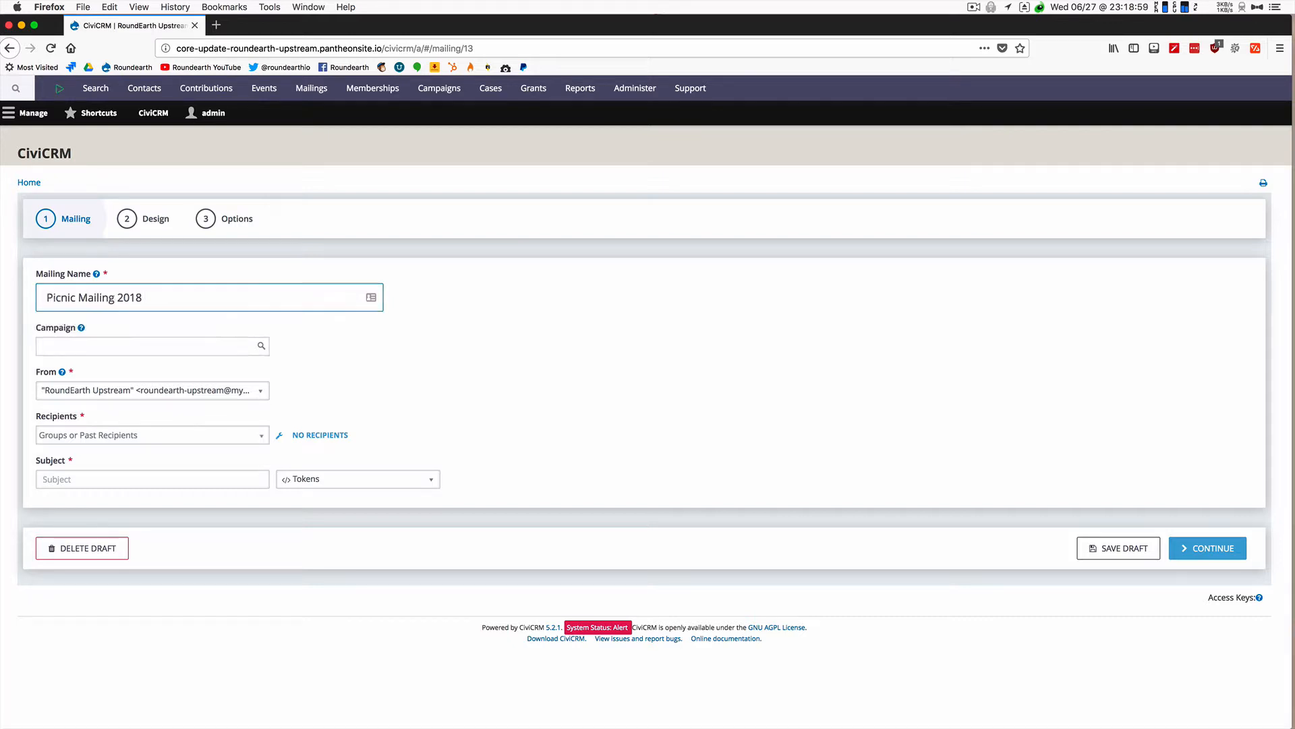
Step: Search the campaigns for 2018 and assign the Annual Picnic 2018 campaign to the mailing
click(179, 351)
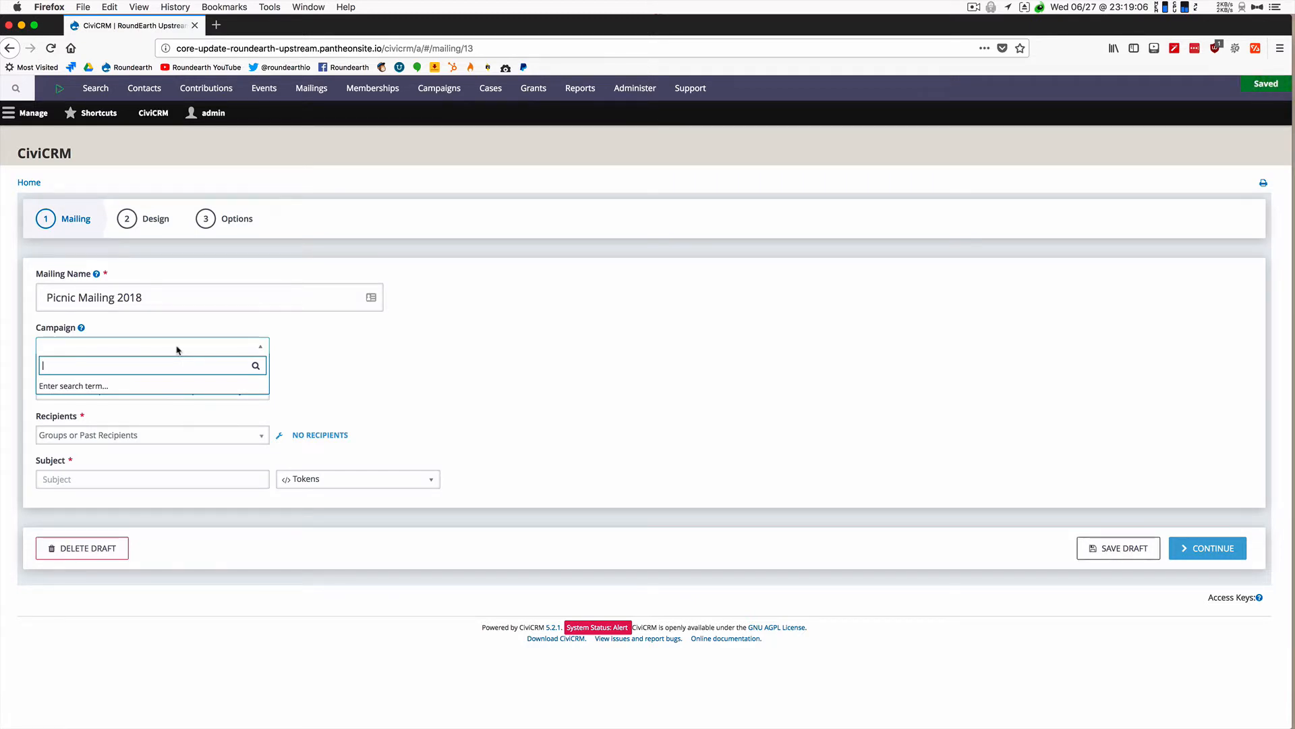
text(f)
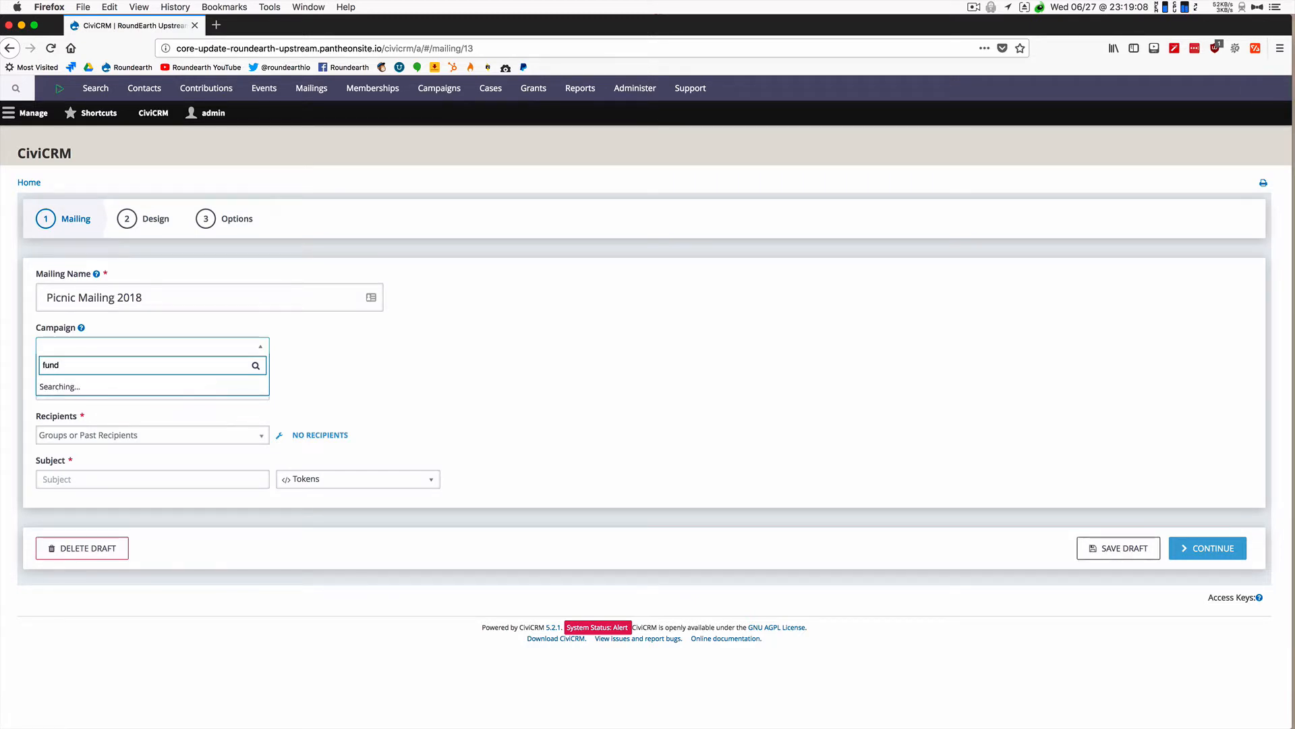
text(und)
key(BackSpace)
key(BackSpace)
key(BackSpace)
key(BackSpace)
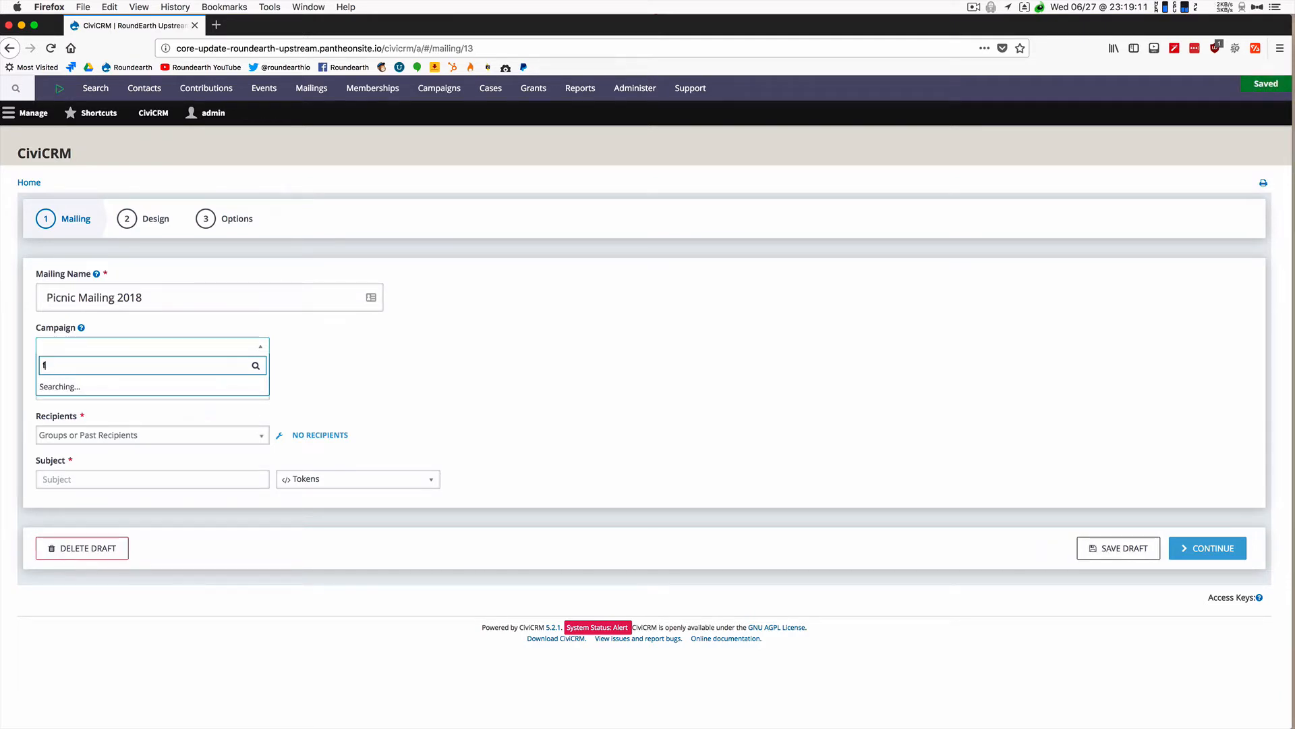
text(2018)
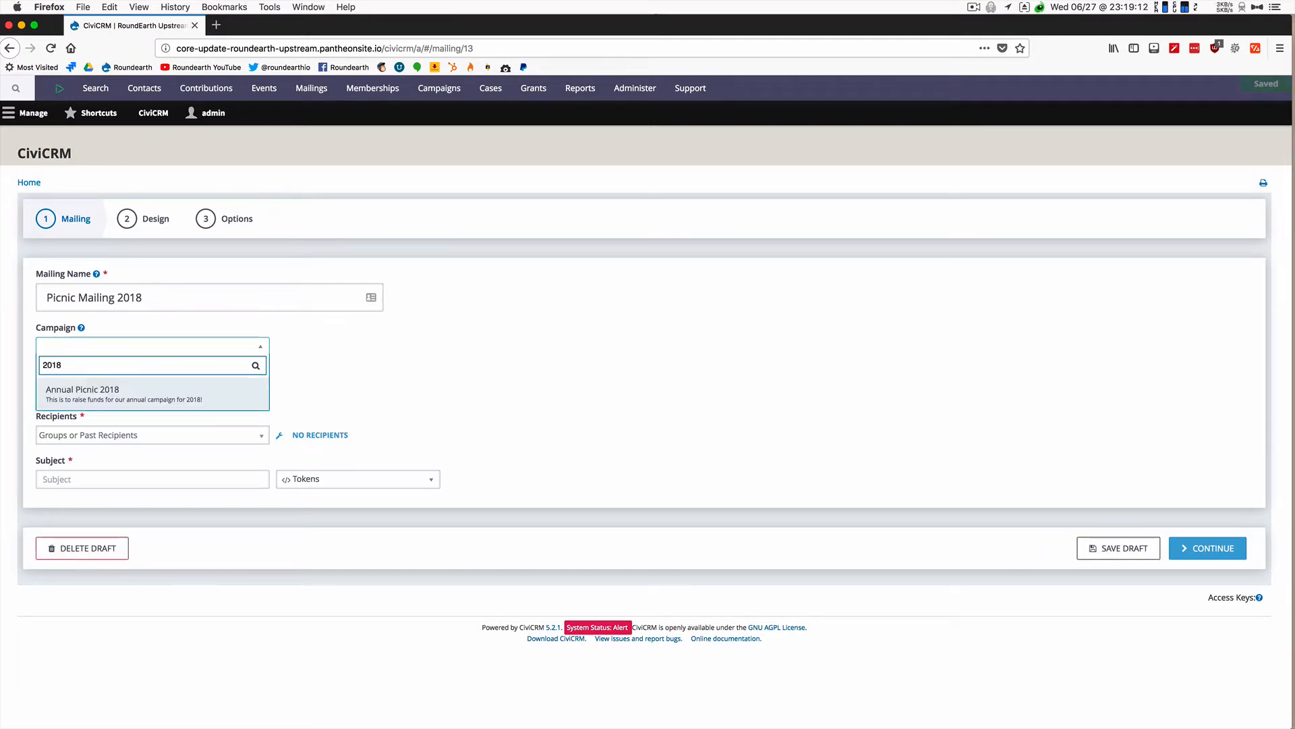
key(Return)
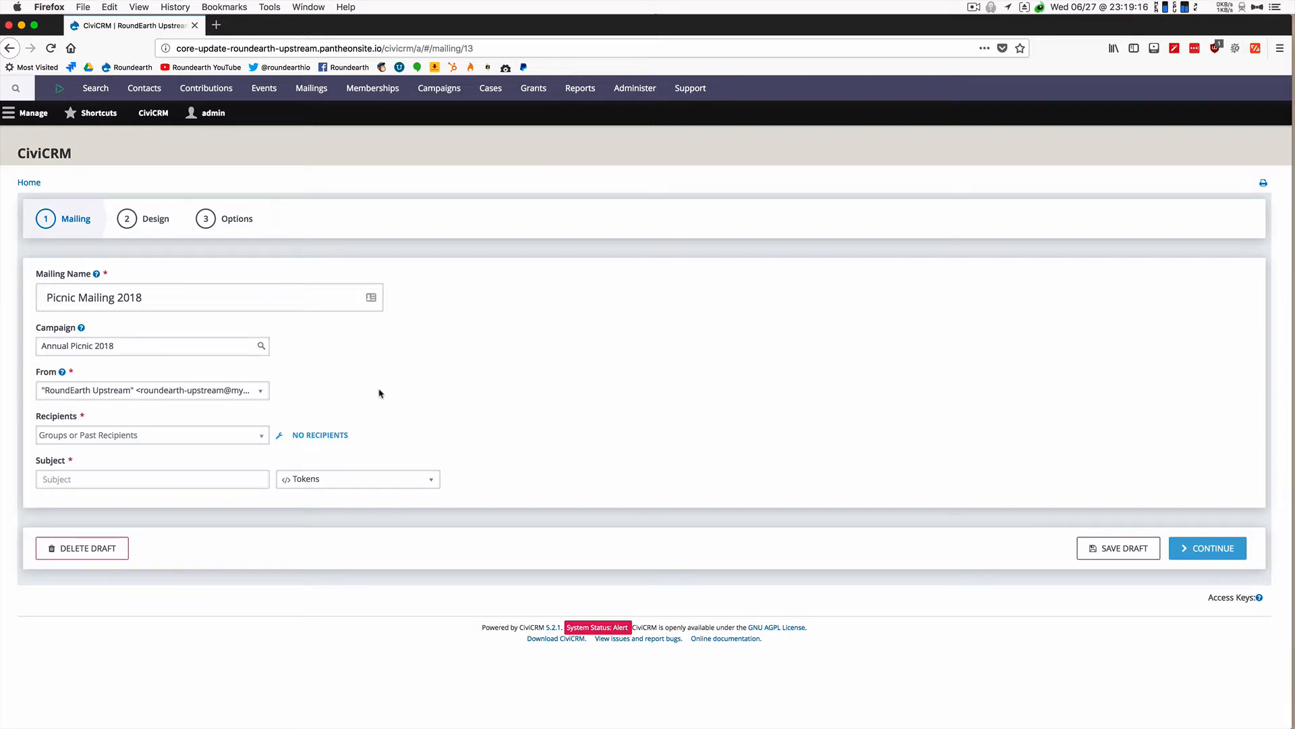
Step: Keep the default sender and choose June Test Group as the mailing's recipients
click(260, 391)
click(261, 392)
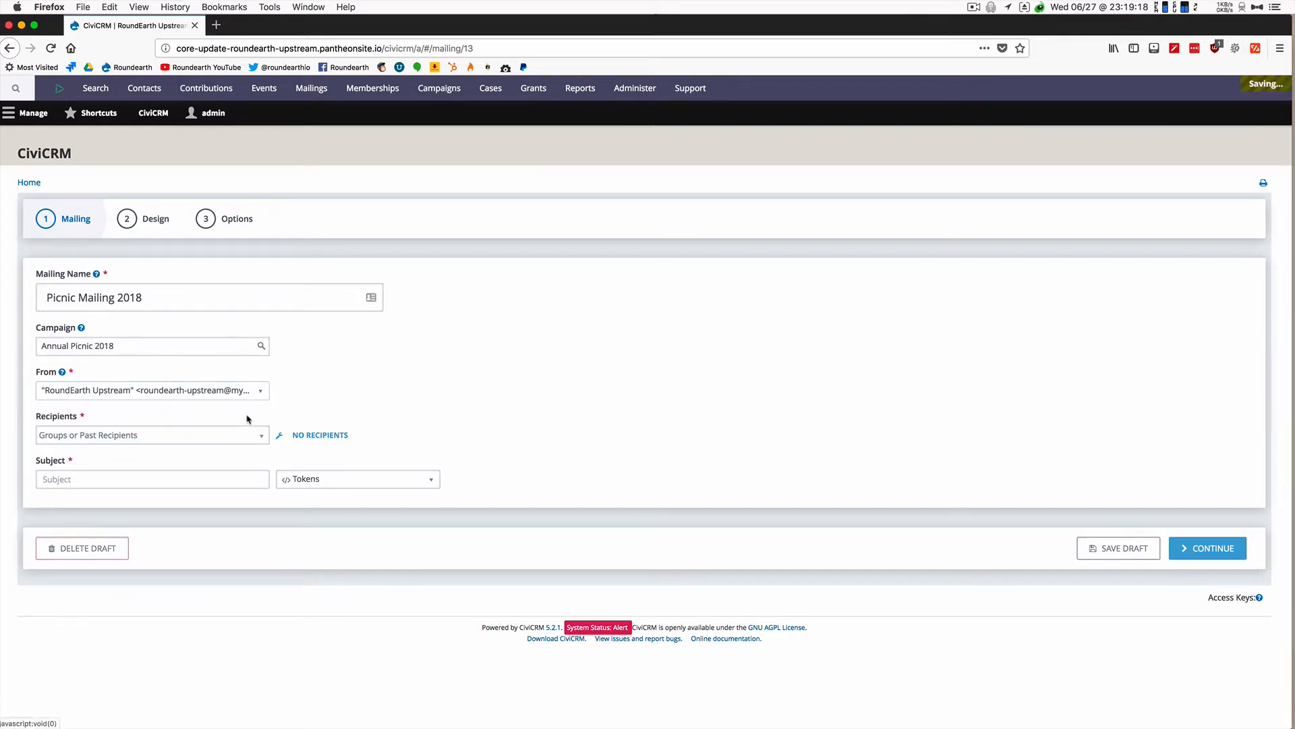
click(263, 435)
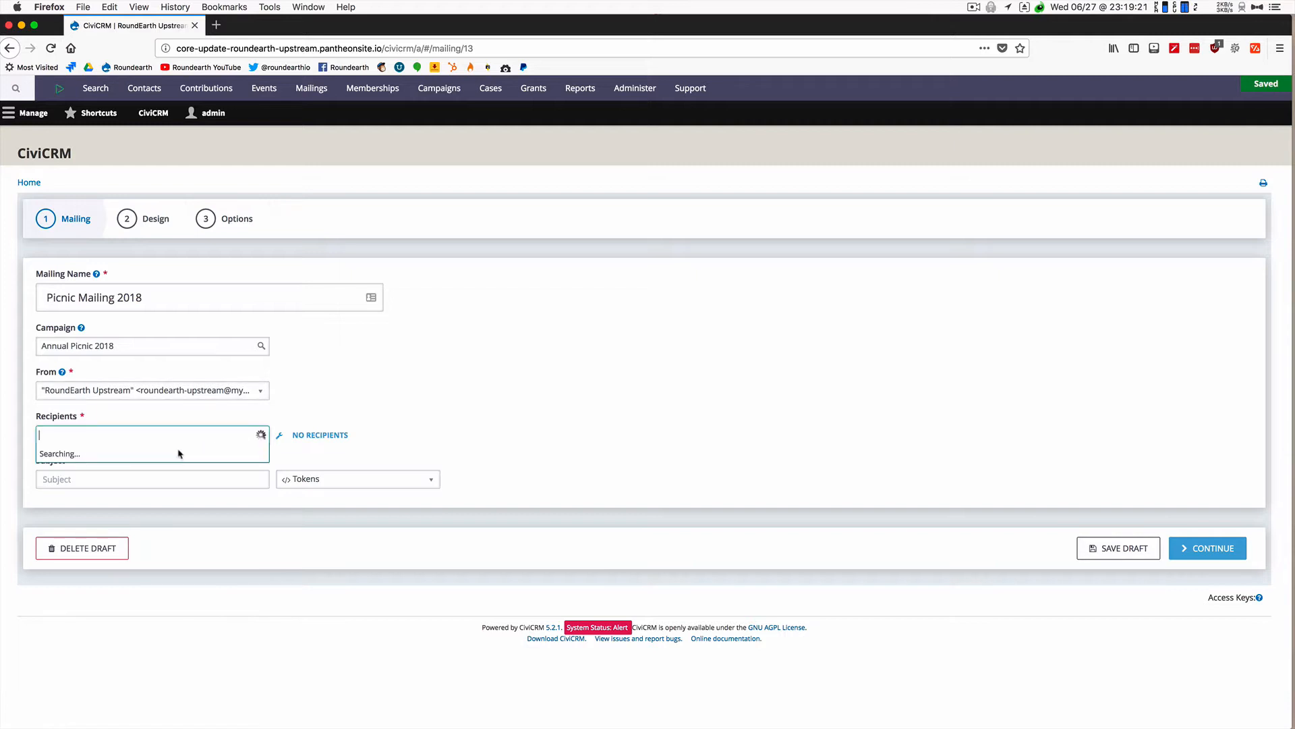
click(87, 502)
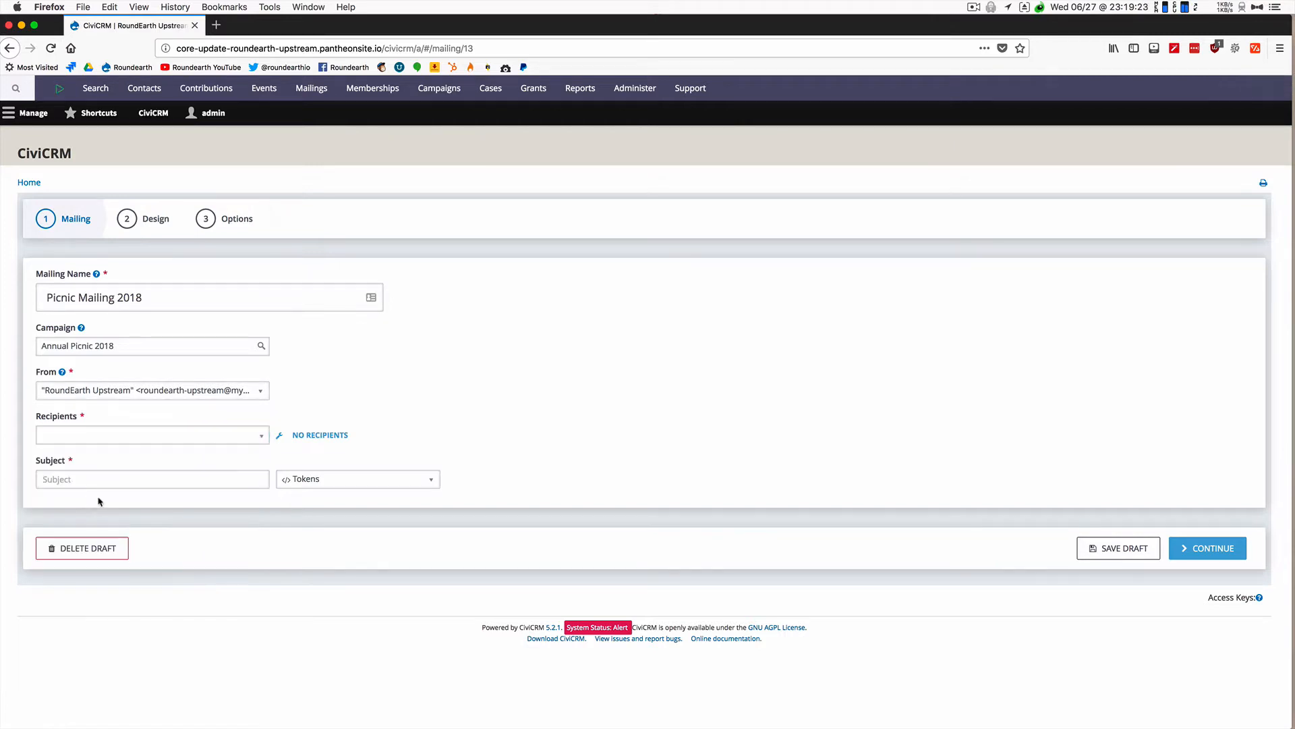
Step: Set the mailing's subject to "Please donate for our picnic!"
click(158, 474)
text(P)
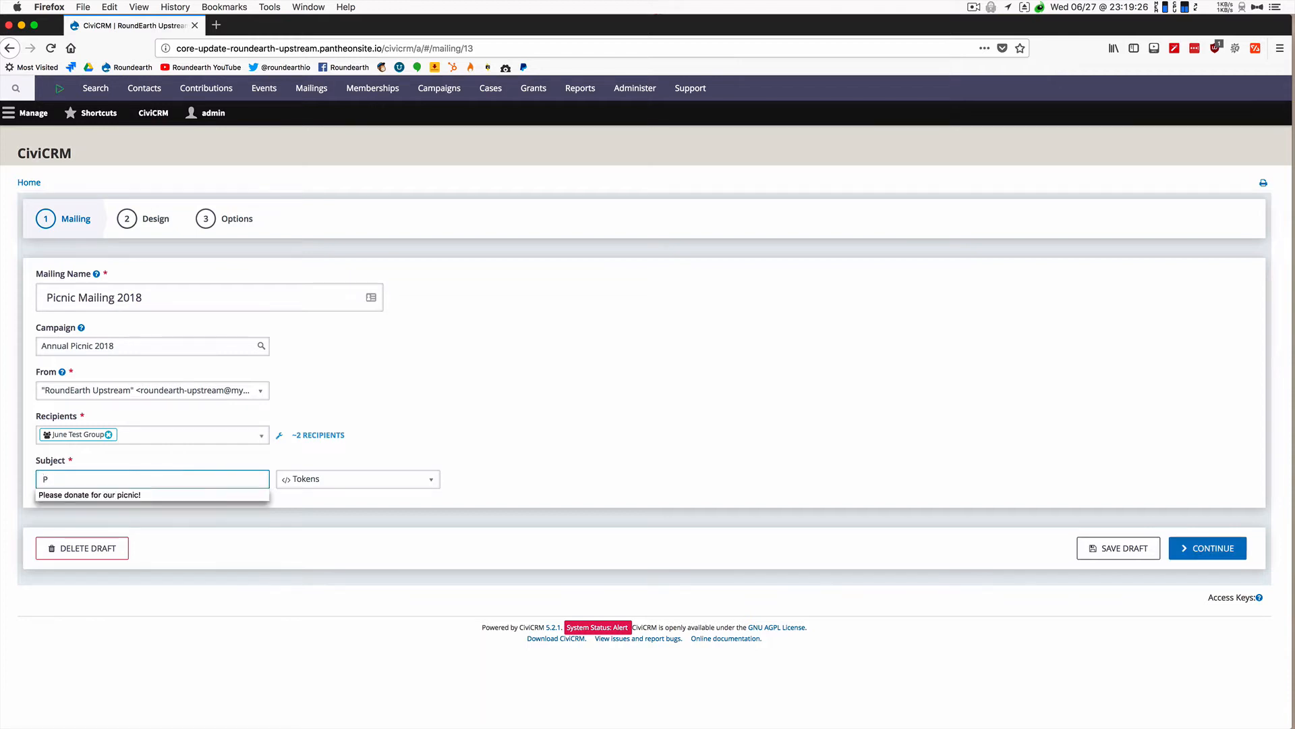
text(lease gonate)
key(Down)
key(Return)
click(384, 391)
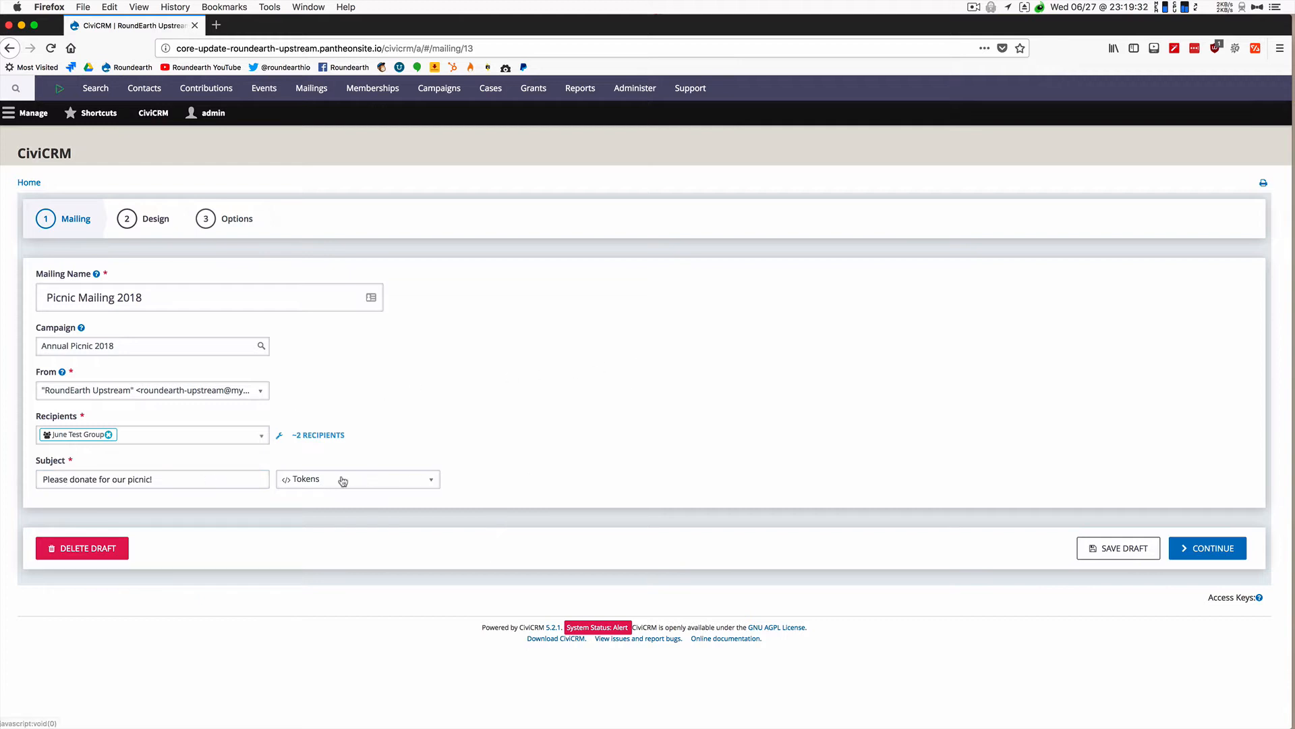
Step: Continue to the design stage, choose the empty versafix-1 template and add the 534 x 200 image/text block to it
click(1204, 548)
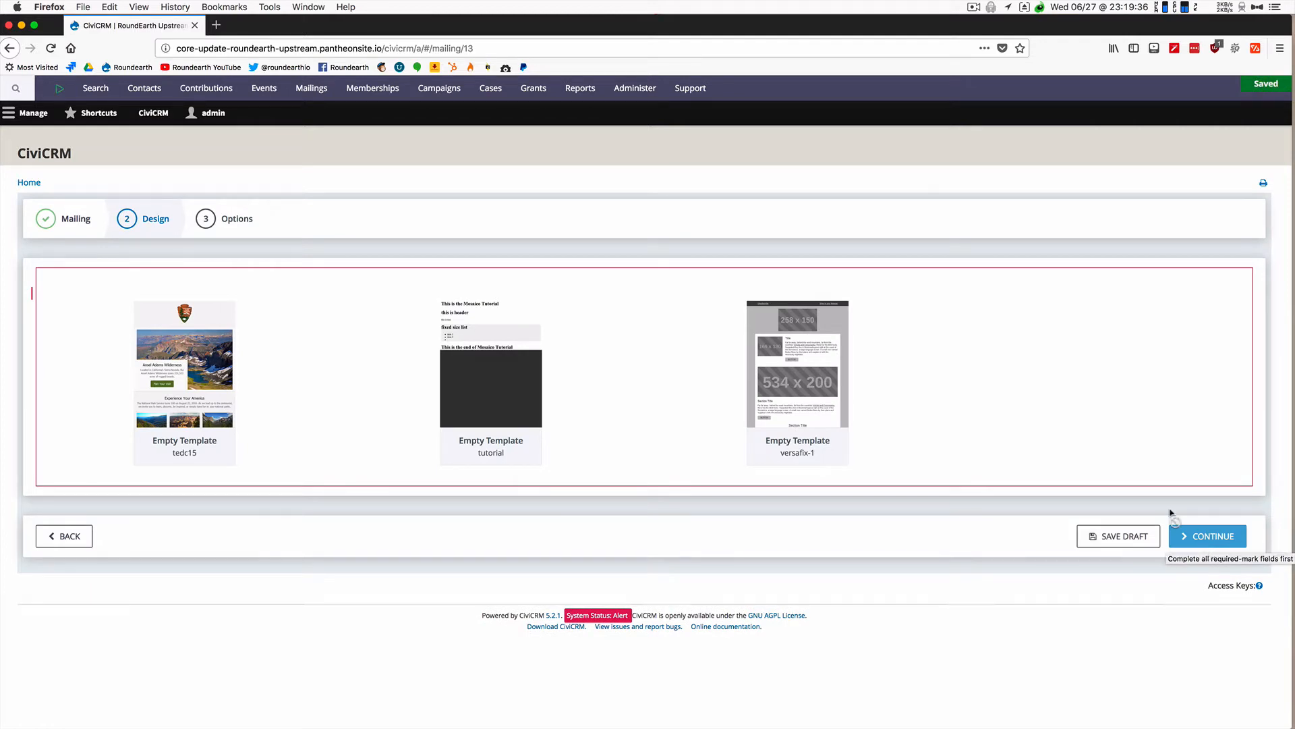
click(798, 368)
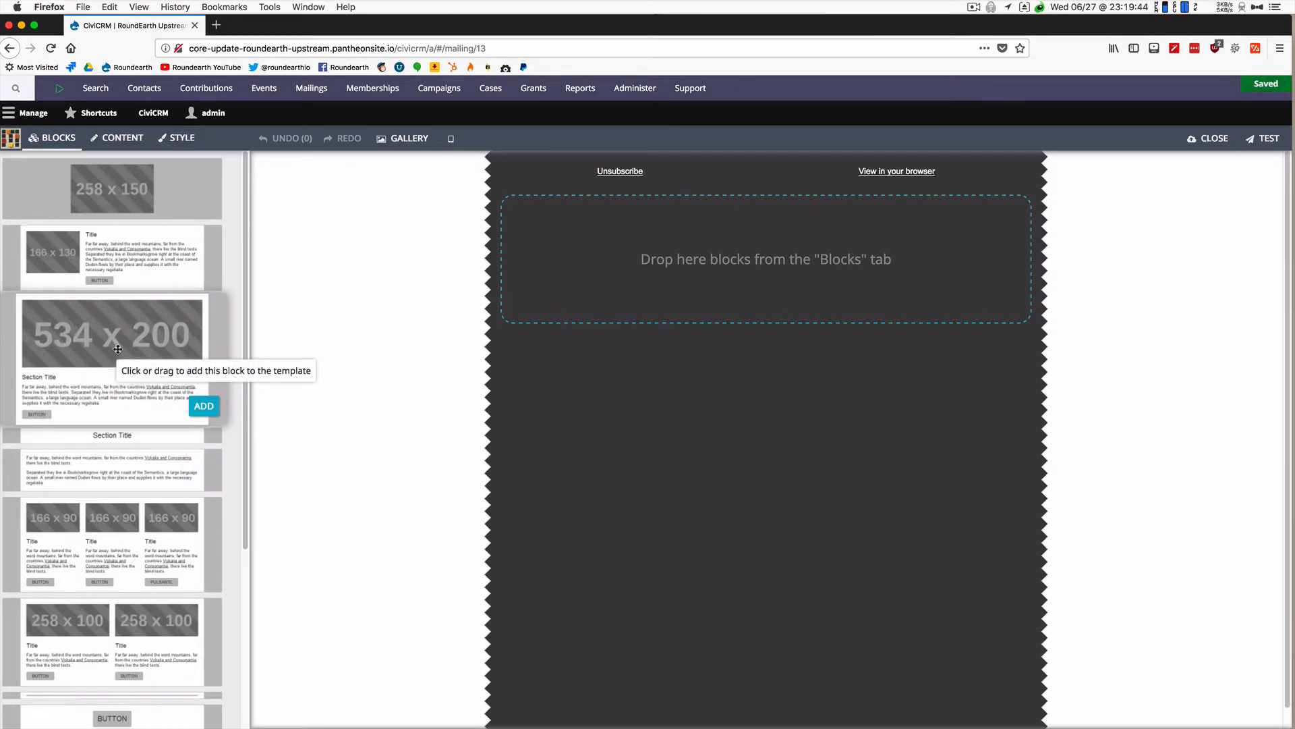
drag(135, 375, 664, 253)
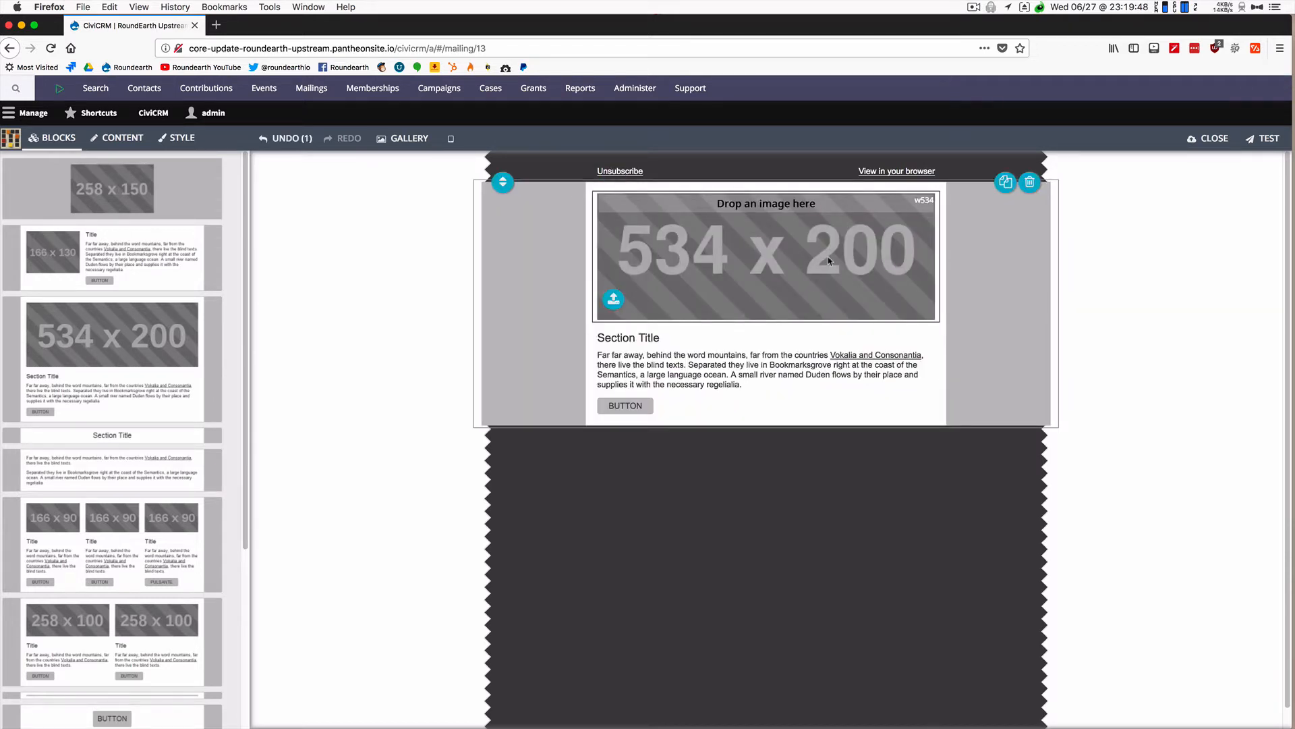
Step: Replace the block's placeholder body text with "Please donate for this year's picnic! We need your help!"
triple_click(763, 369)
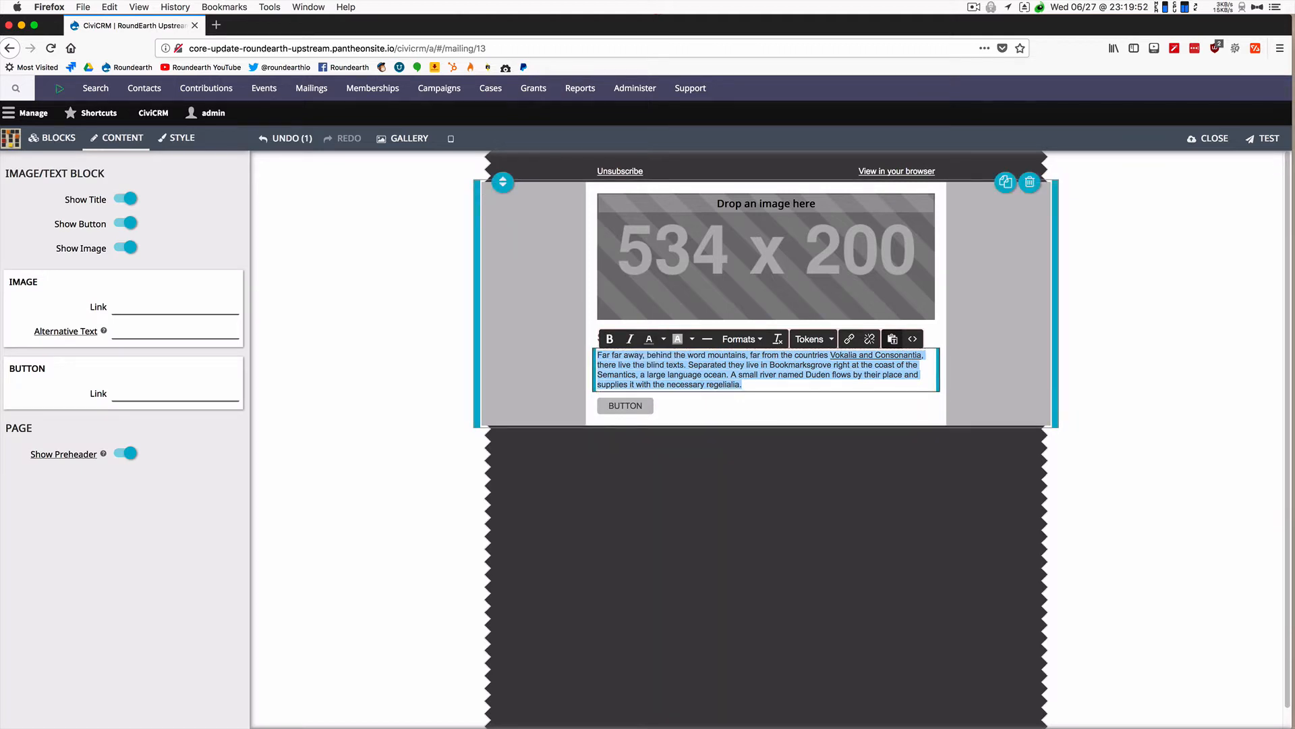
text(Please donate for th)
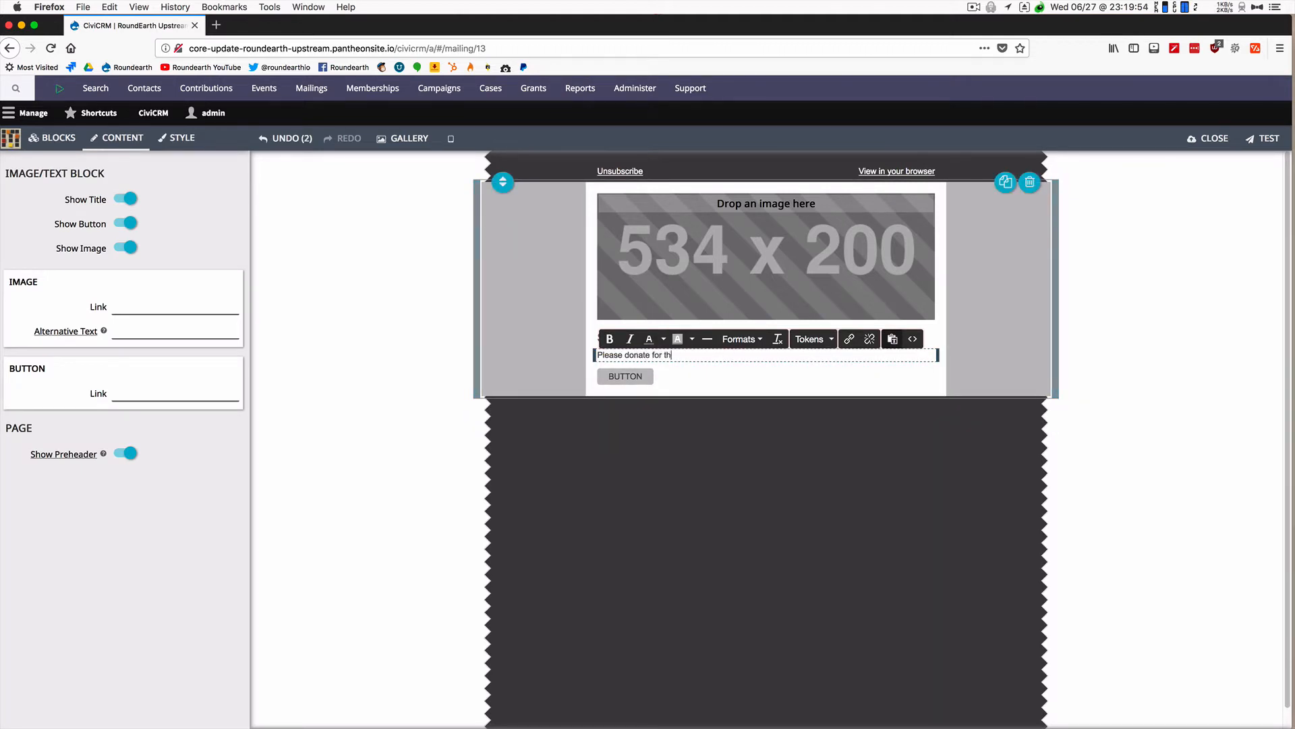
text(is year's can)
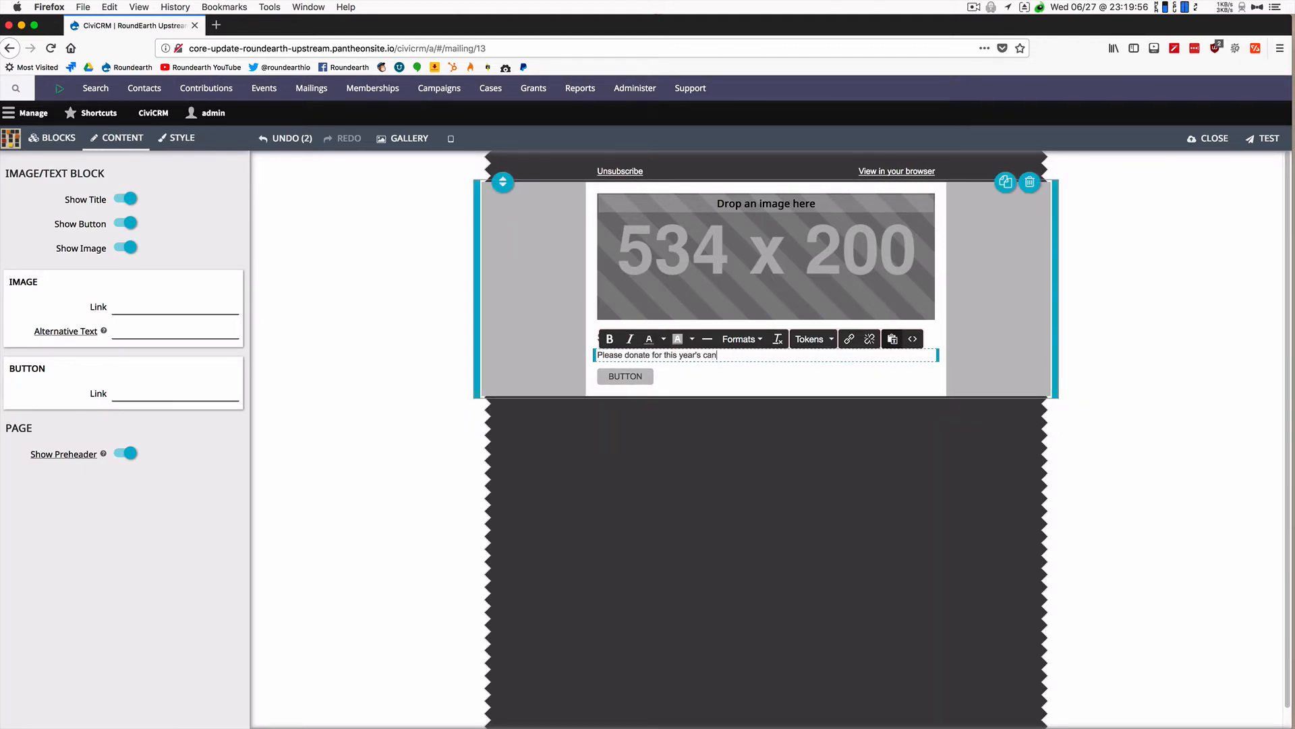
key(BackSpace)
key(BackSpace)
key(BackSpace)
text(picnic)
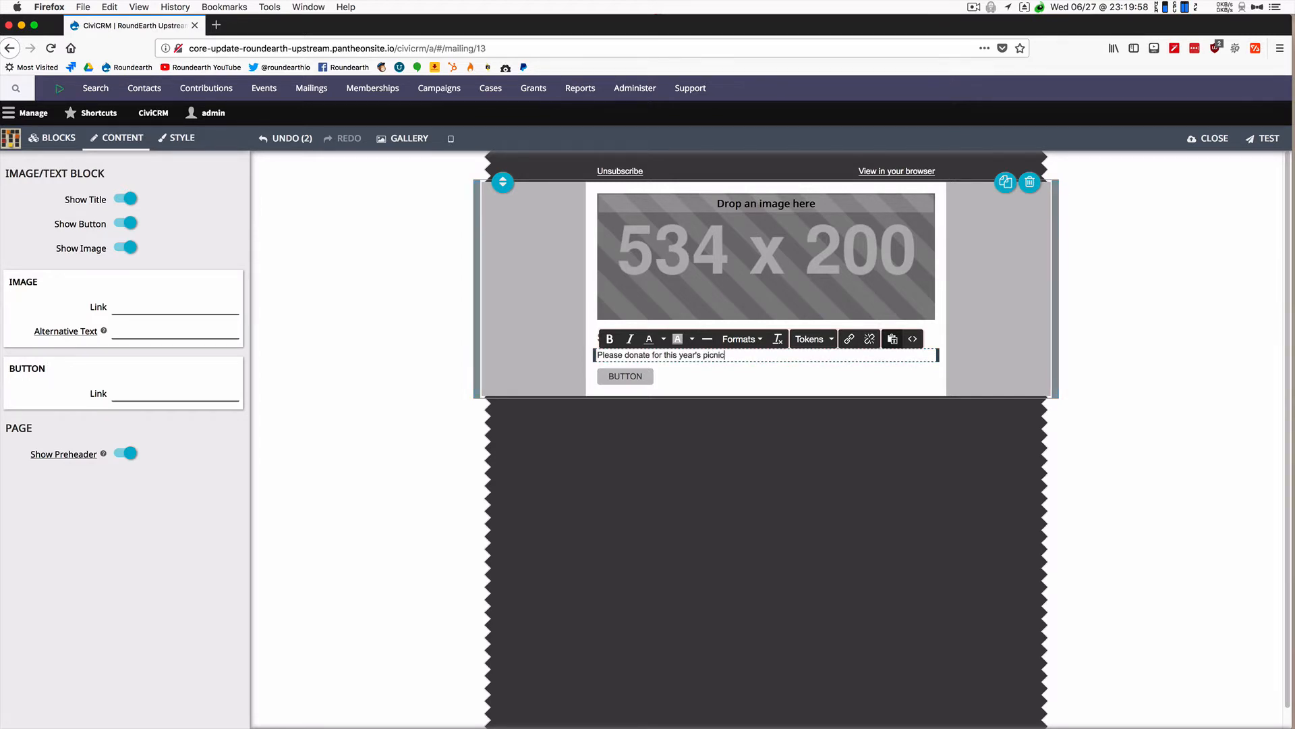
text(! We need )
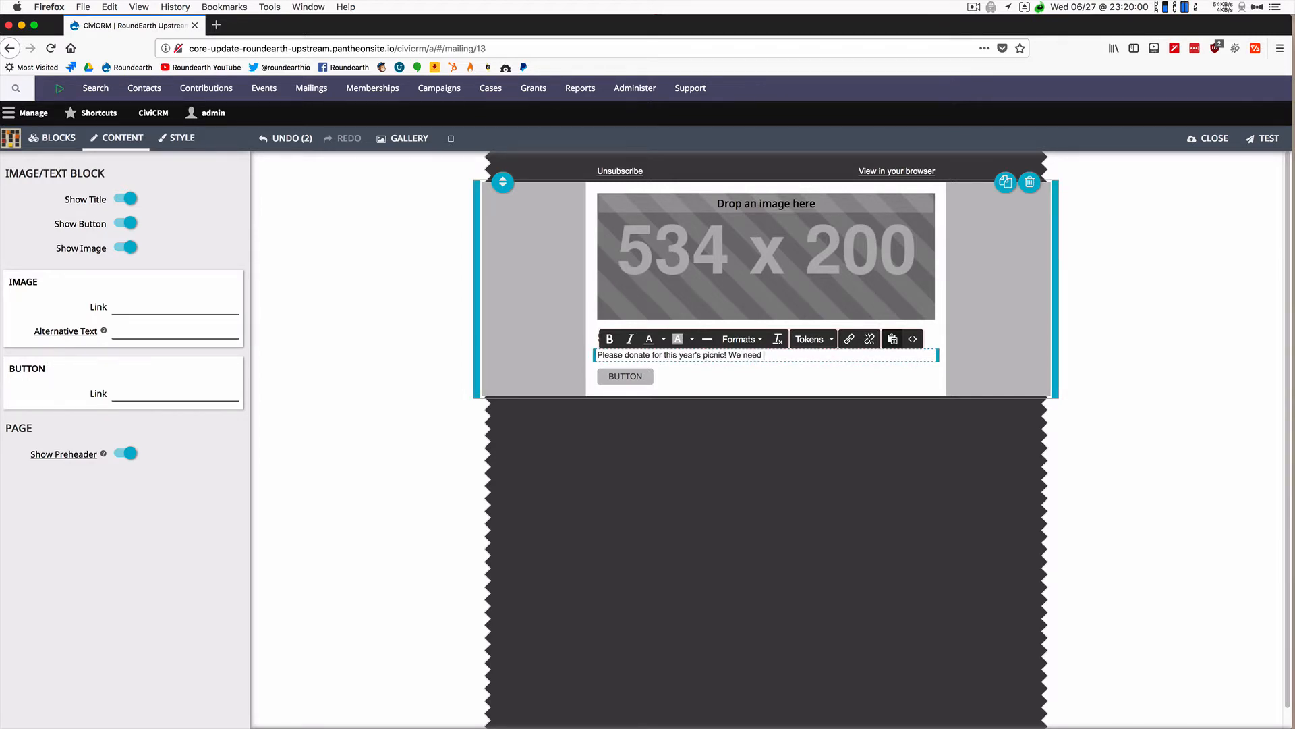
text(your help!)
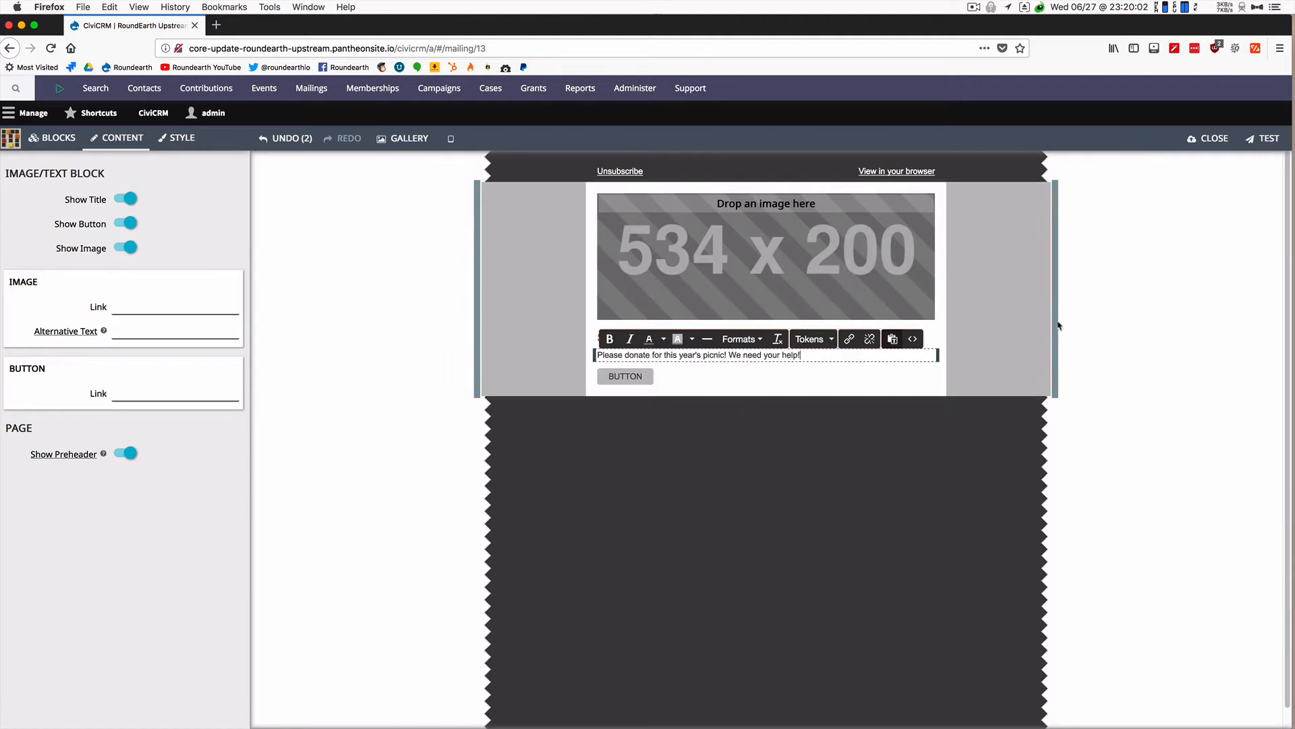
Step: Change the label of the block's button to DONATE
click(624, 376)
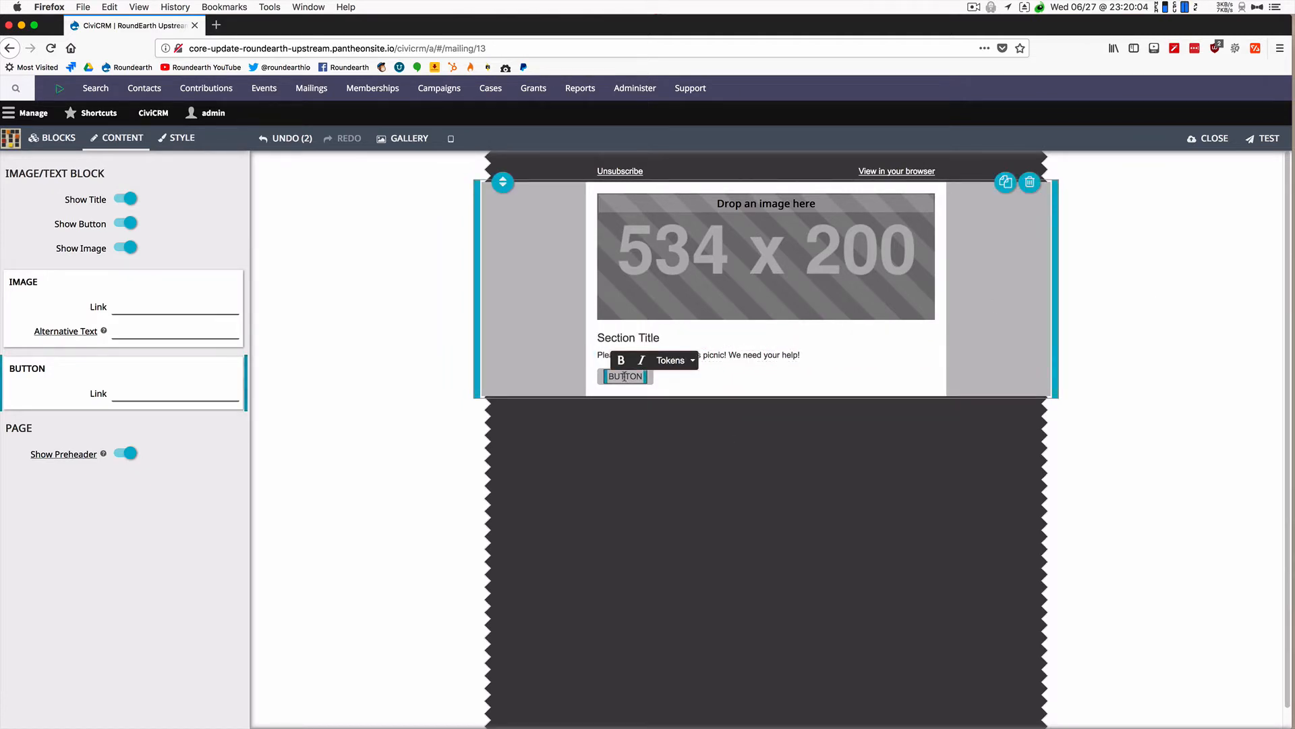
text(D)
key(BackSpace)
key(BackSpace)
key(BackSpace)
key(BackSpace)
key(Delete)
key(Delete)
key(Delete)
text(DONATE)
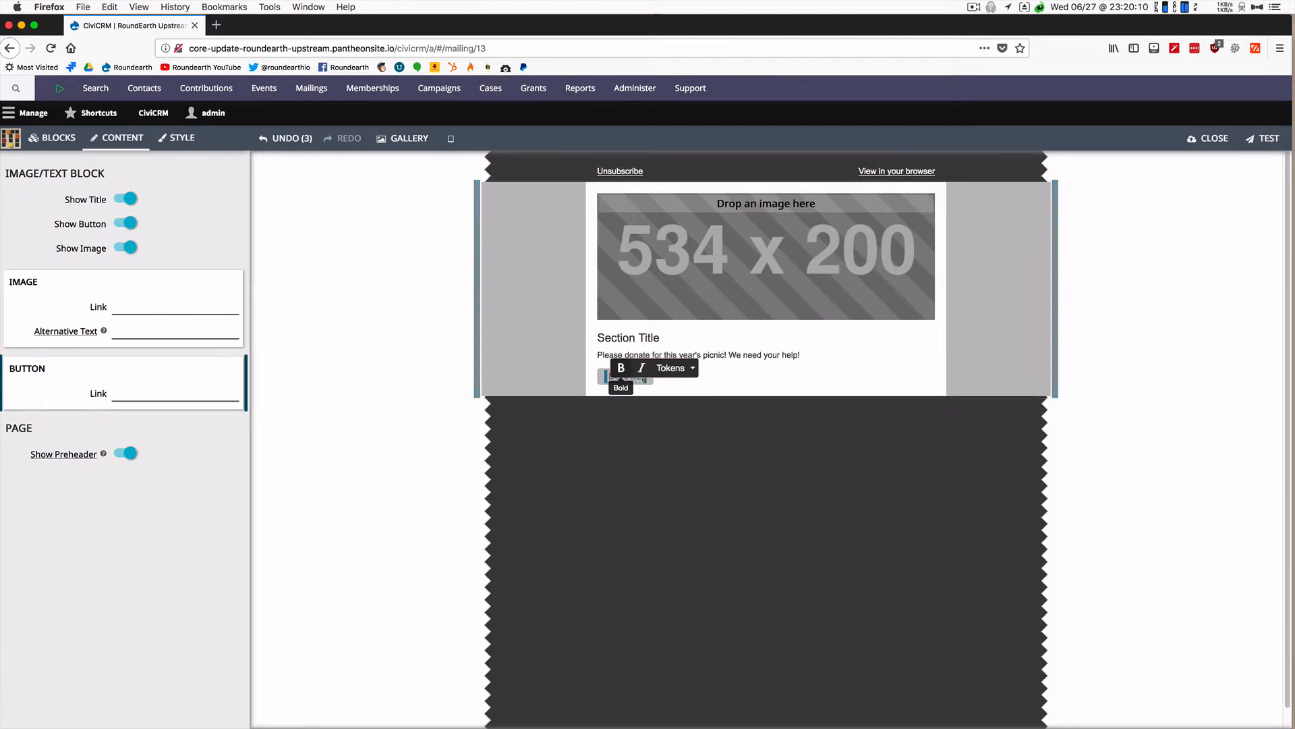
click(1002, 289)
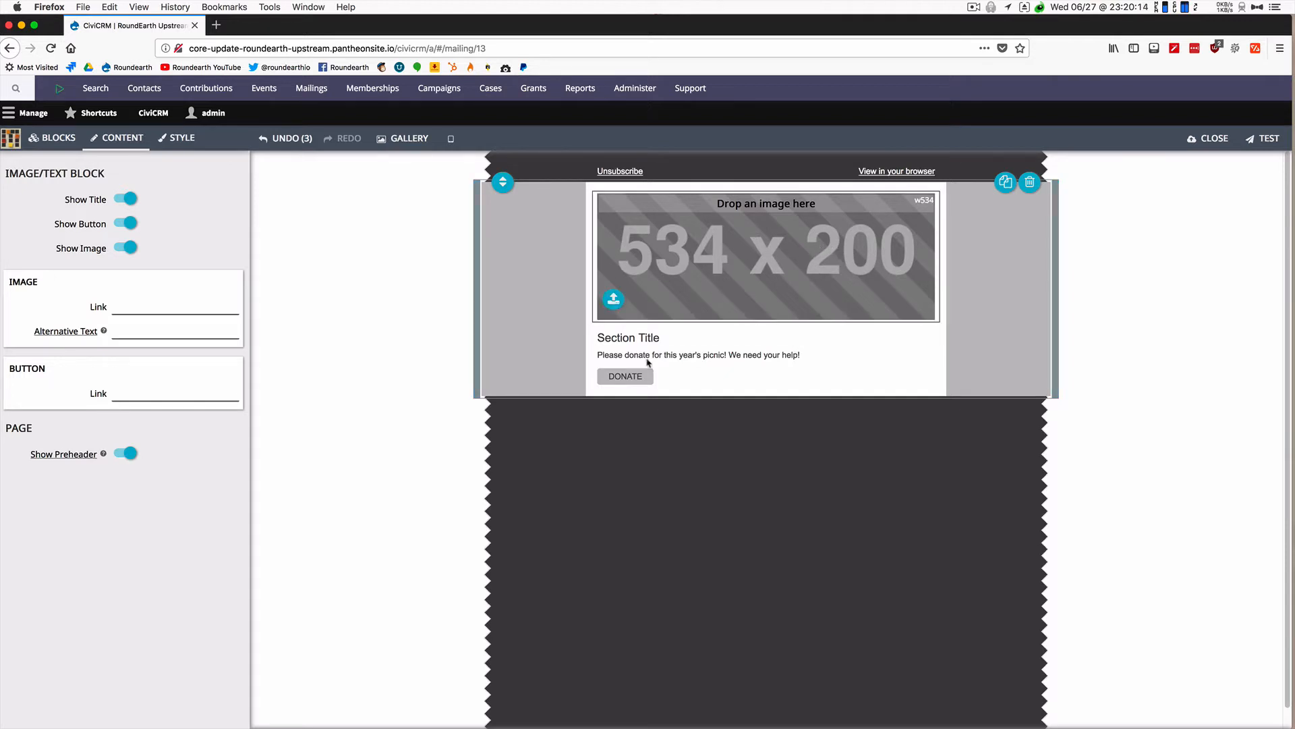
Step: Replace the block's "Section Title" heading with "Our Annual Picnic Needs You!"
triple_click(655, 338)
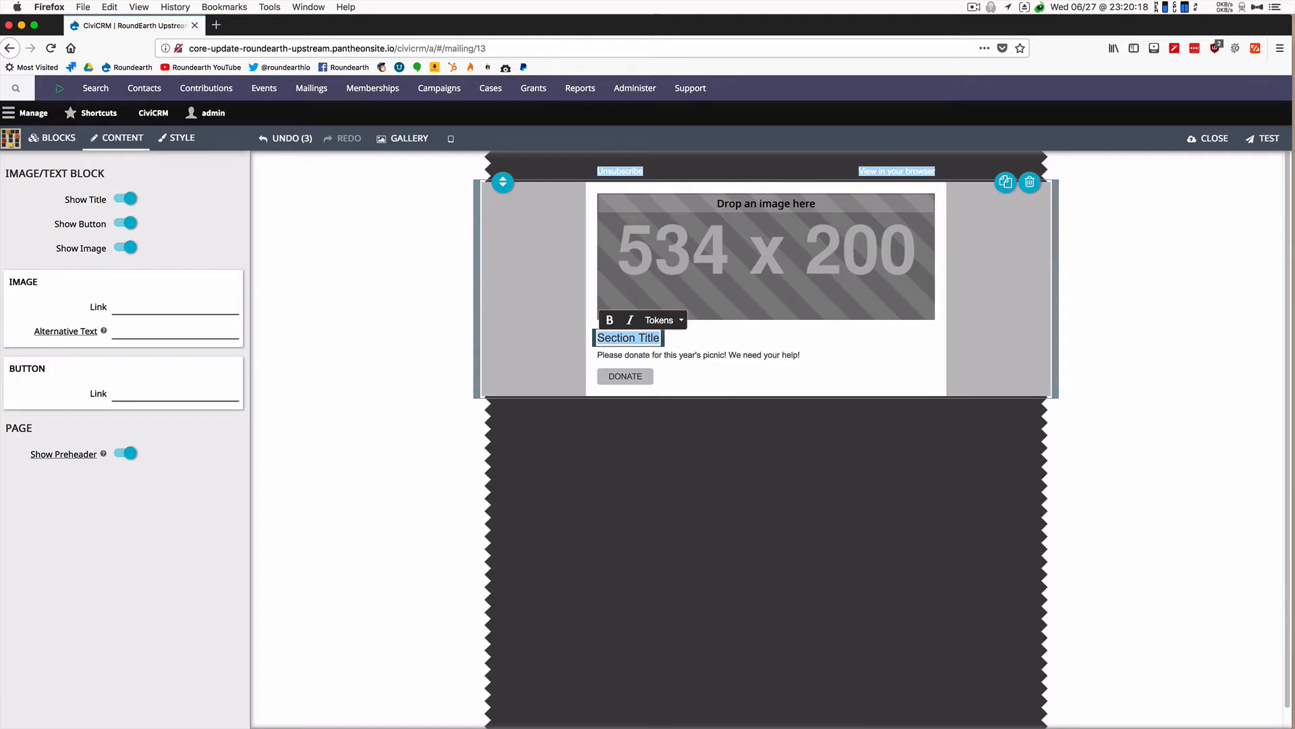
triple_click(649, 337)
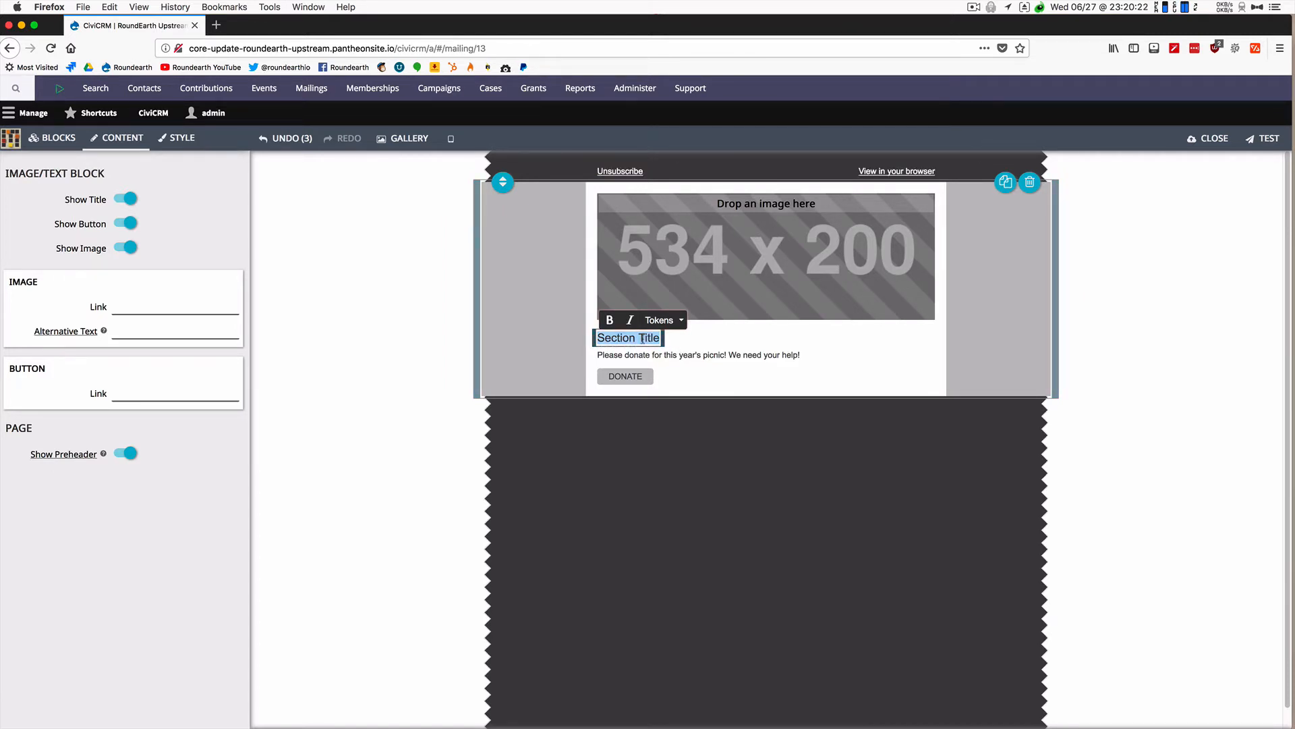
double_click(629, 336)
click(730, 348)
click(629, 337)
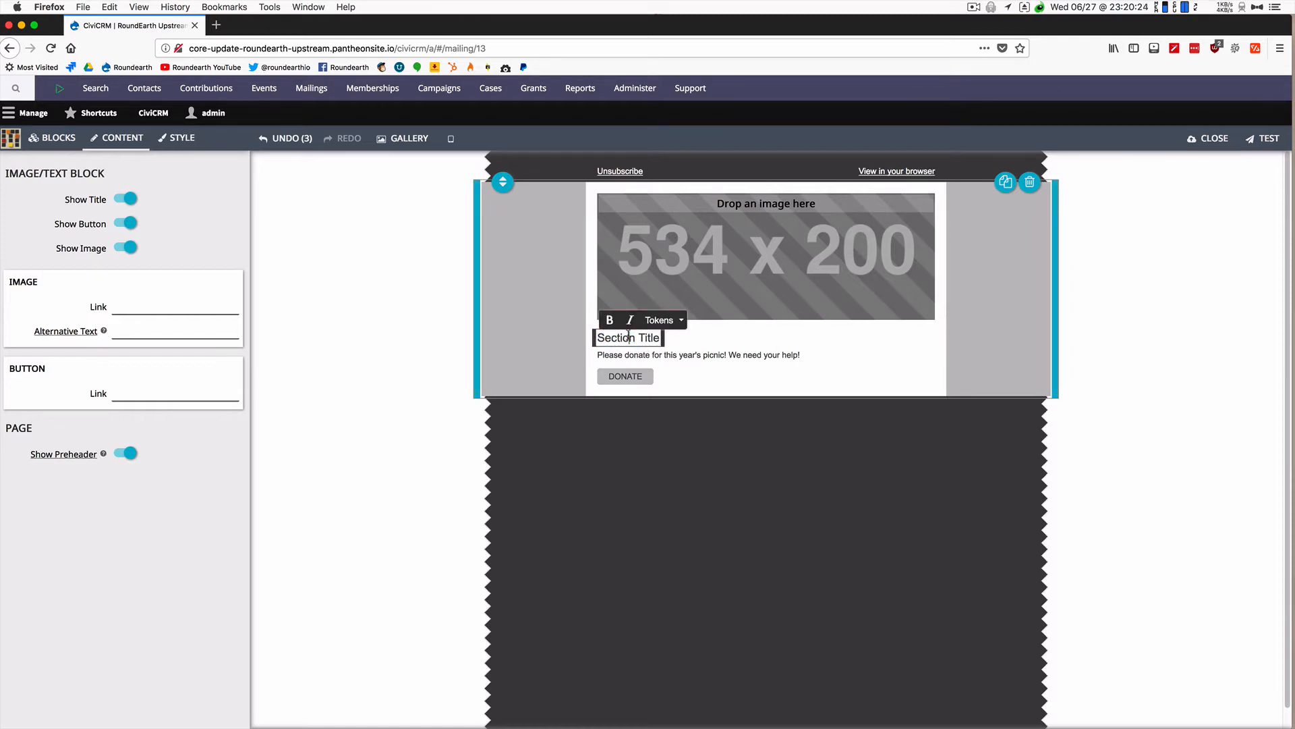
double_click(628, 336)
key(BackSpace)
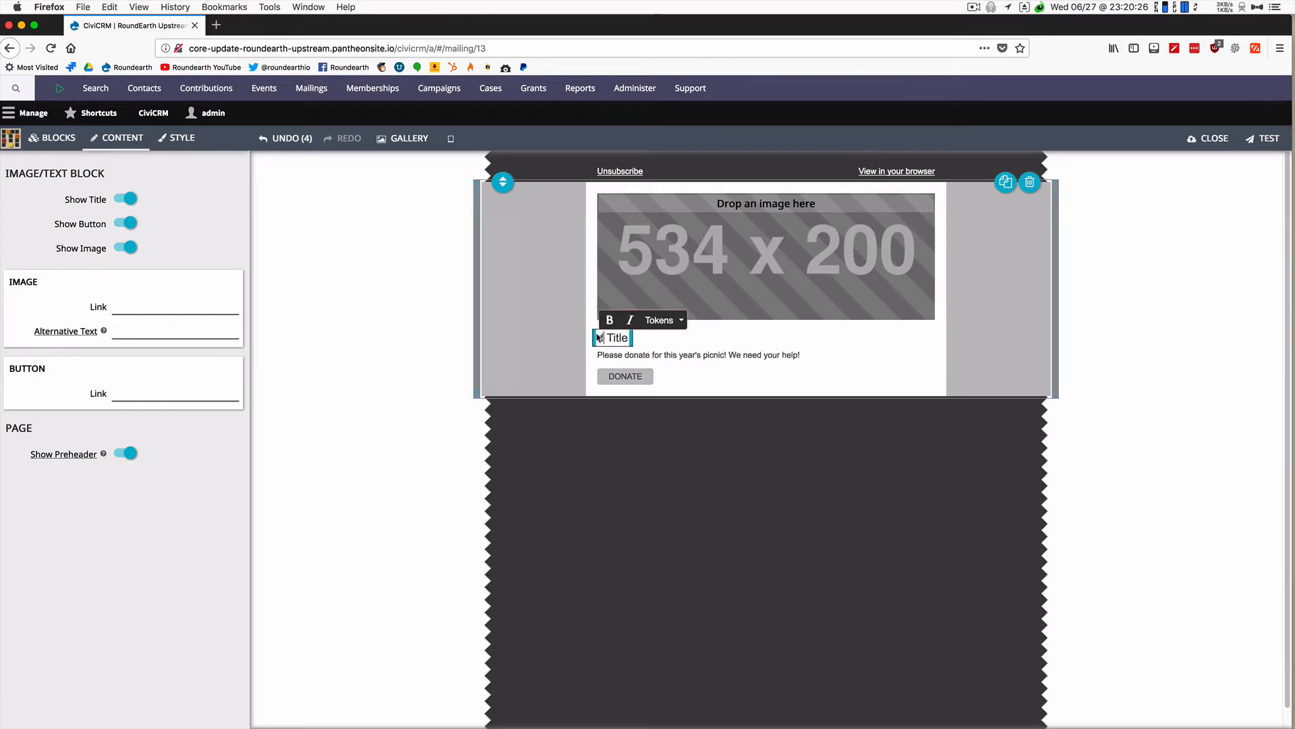
triple_click(617, 338)
key(BackSpace)
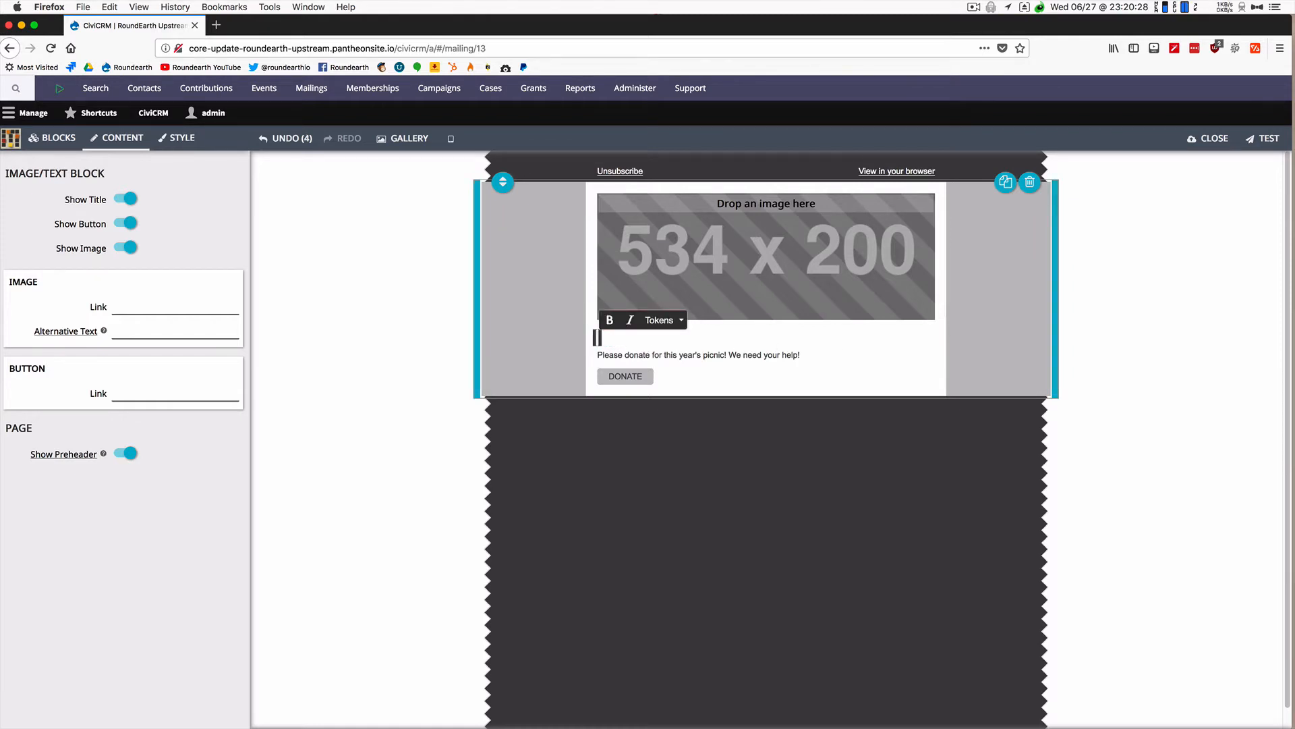
text(Pi)
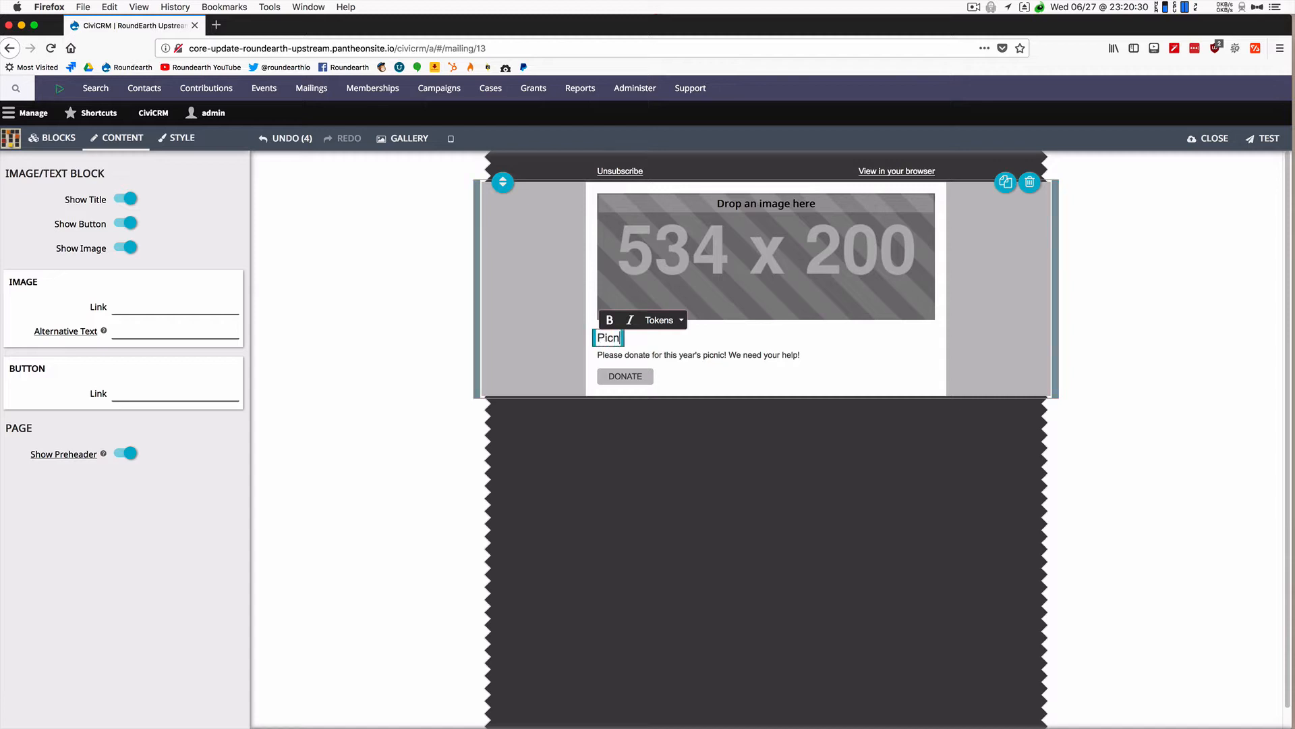
text(Our)
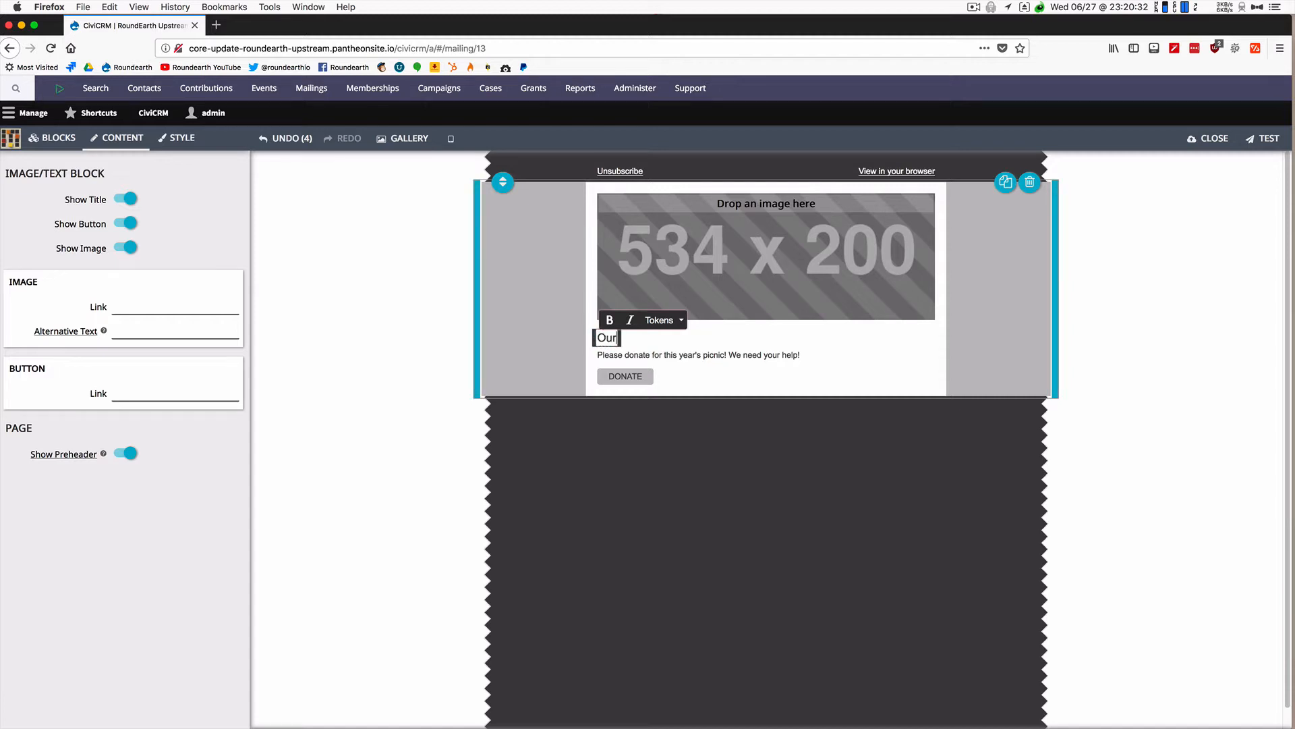
text( Annual P)
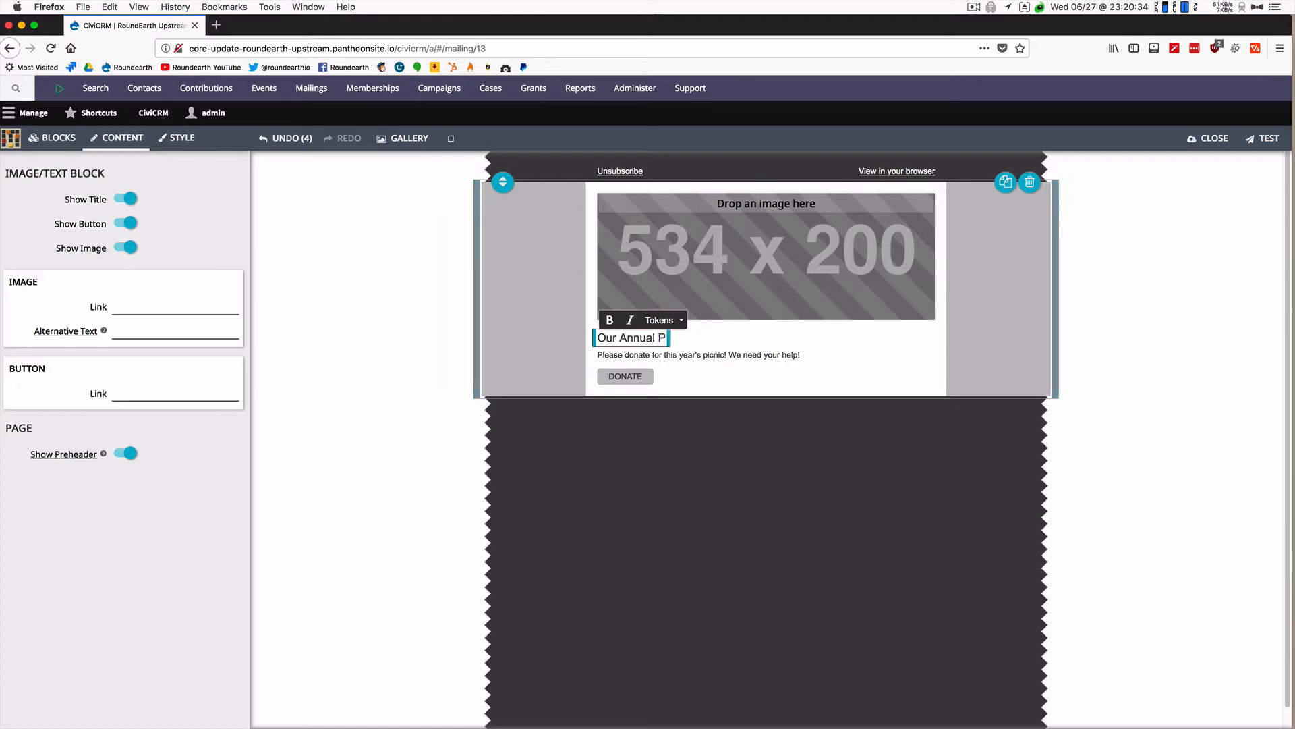
text(icnic Needs You!)
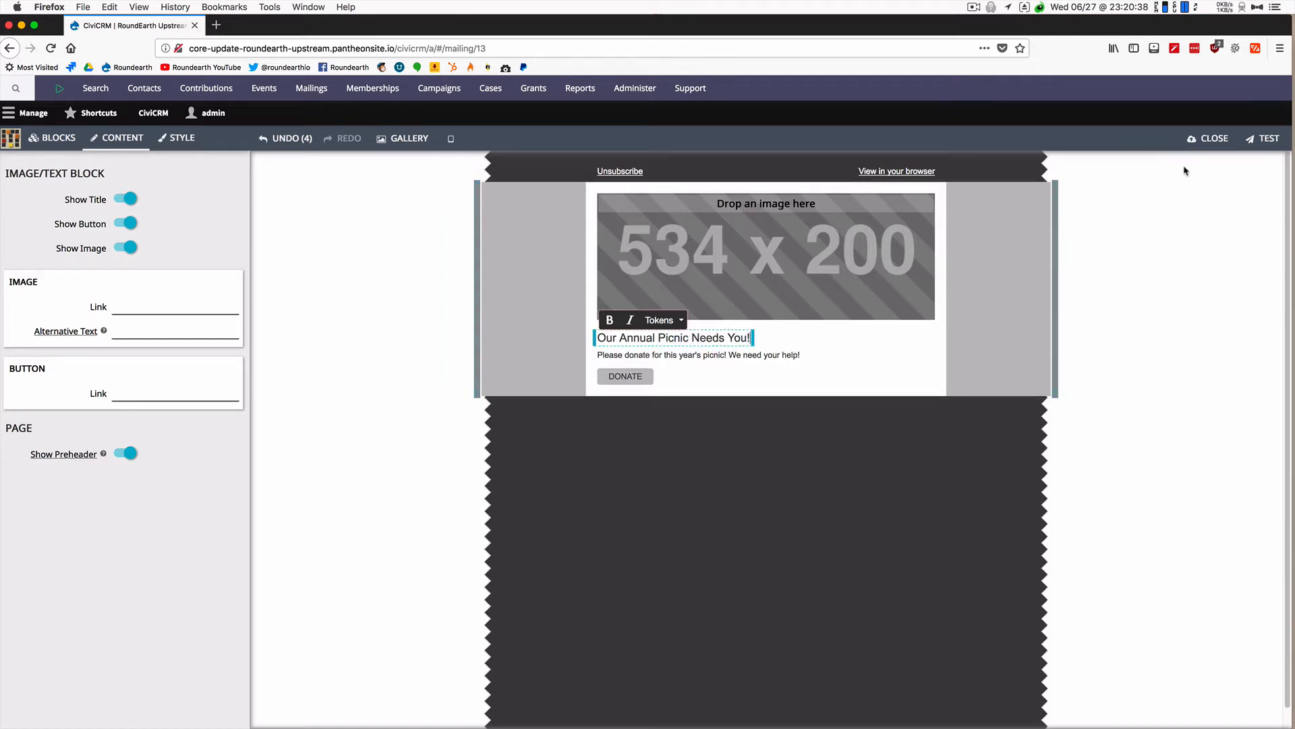
Step: Close the design editor, continue to the mailing options and submit the mailing with immediate sending
click(1208, 137)
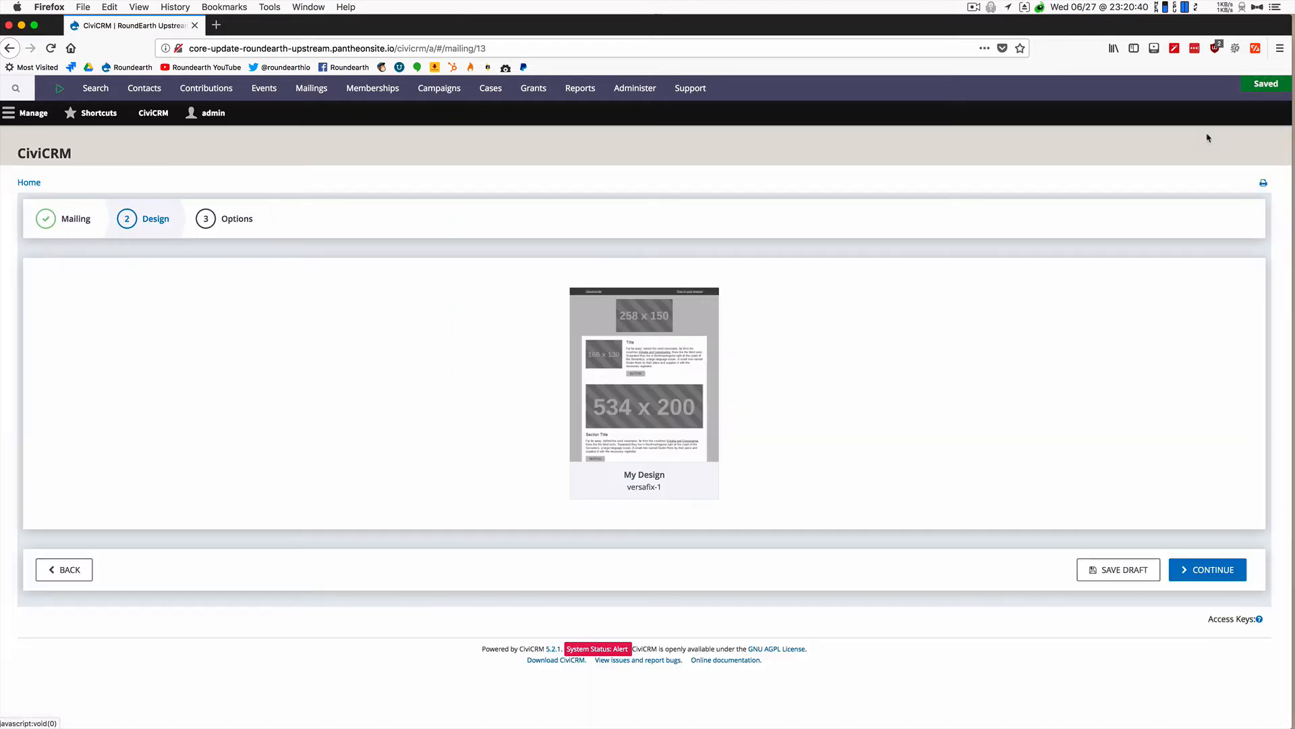
click(1217, 574)
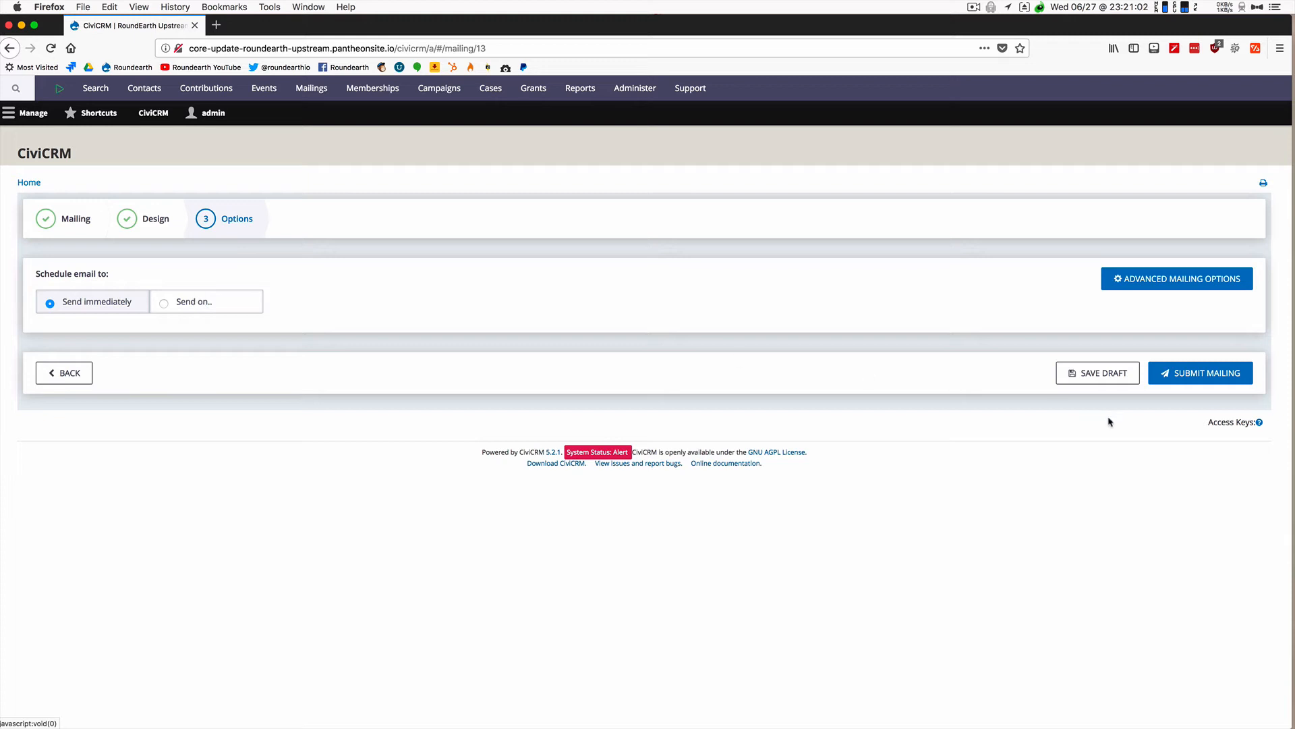
click(1212, 375)
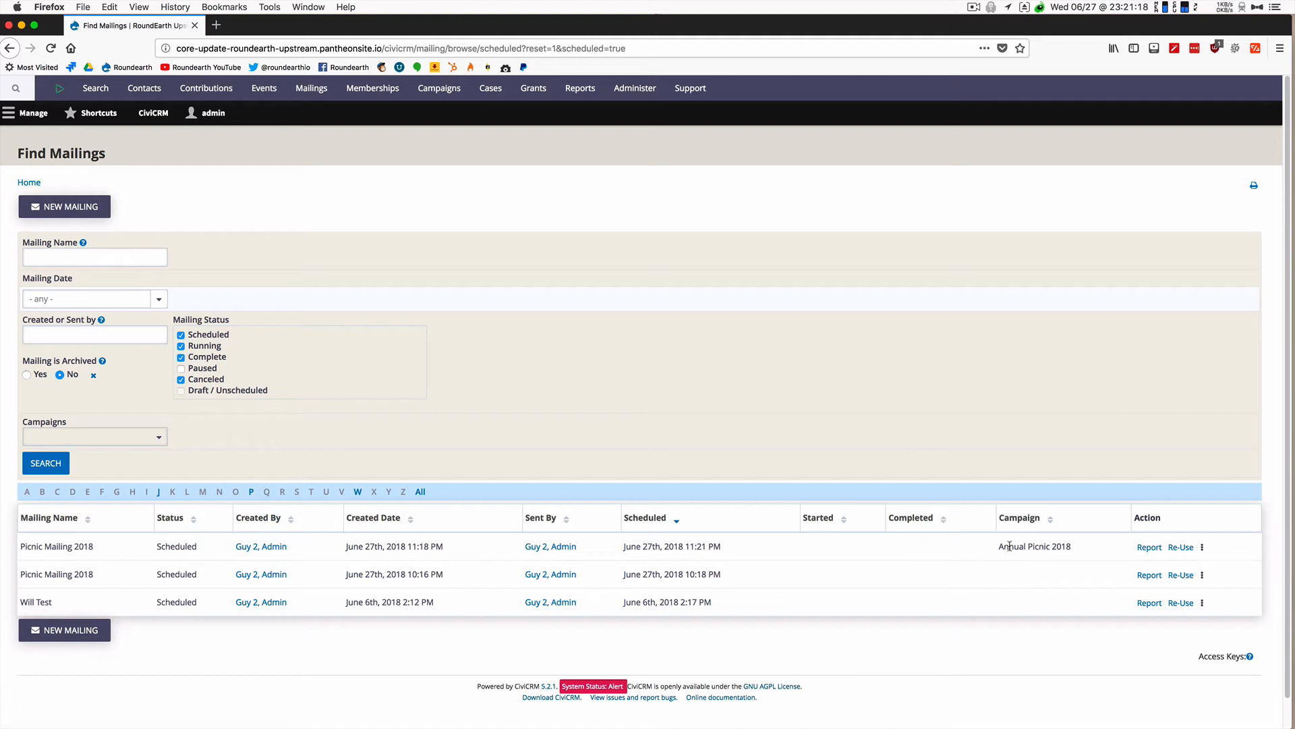
Step: Filter the list of scheduled mailings by the Annual Picnic 2018 campaign
drag(1009, 546, 1077, 548)
click(162, 439)
click(112, 479)
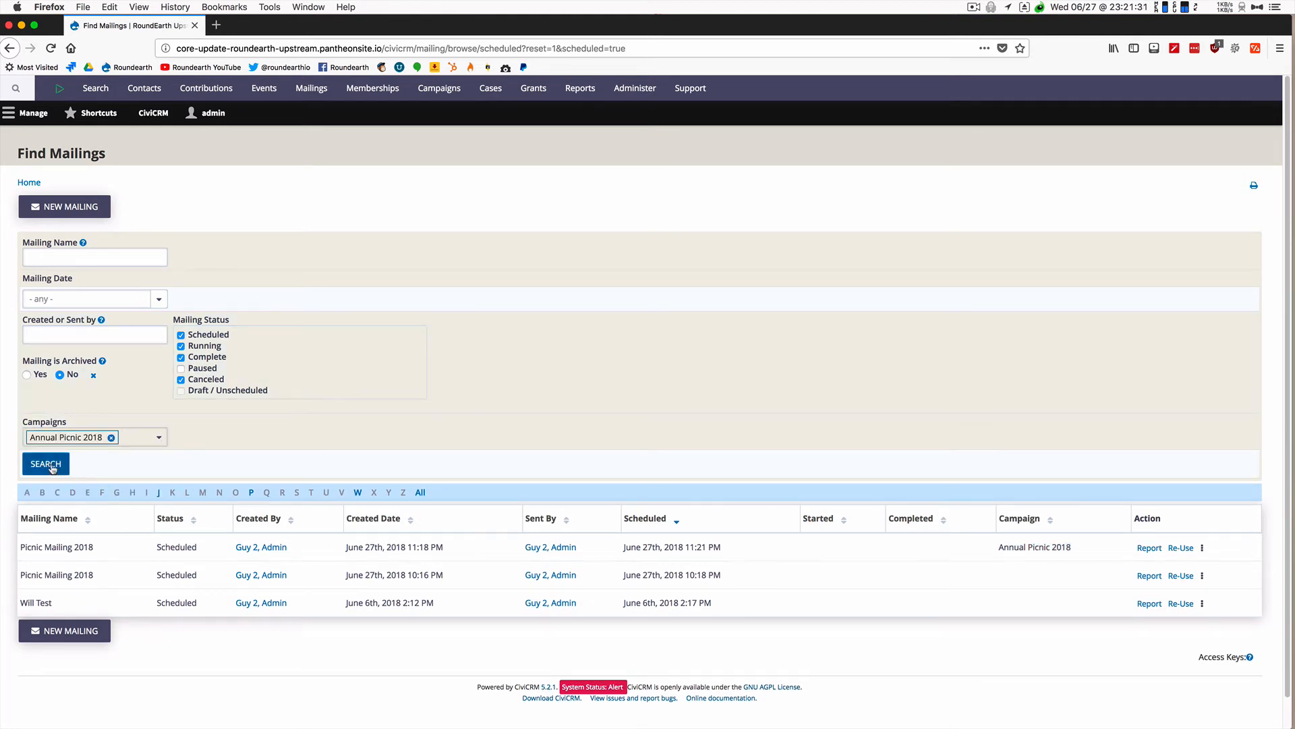
click(52, 466)
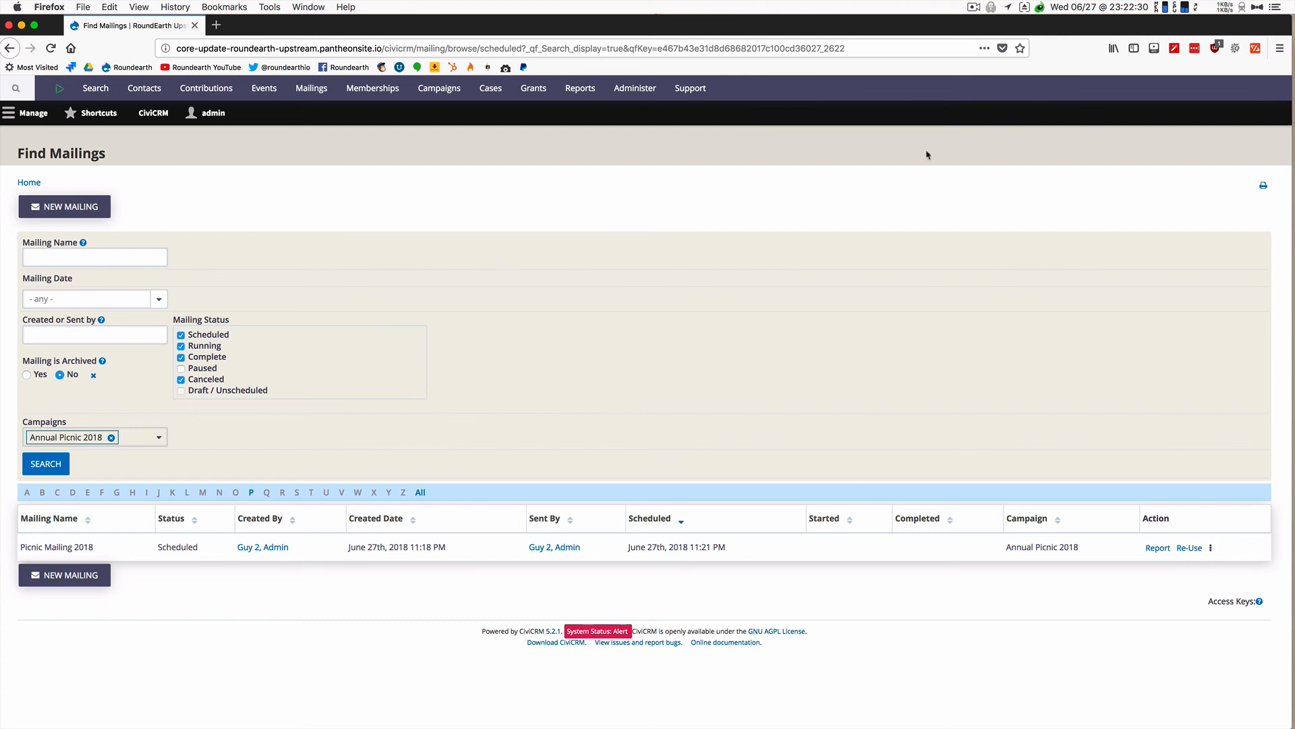
click(972, 8)
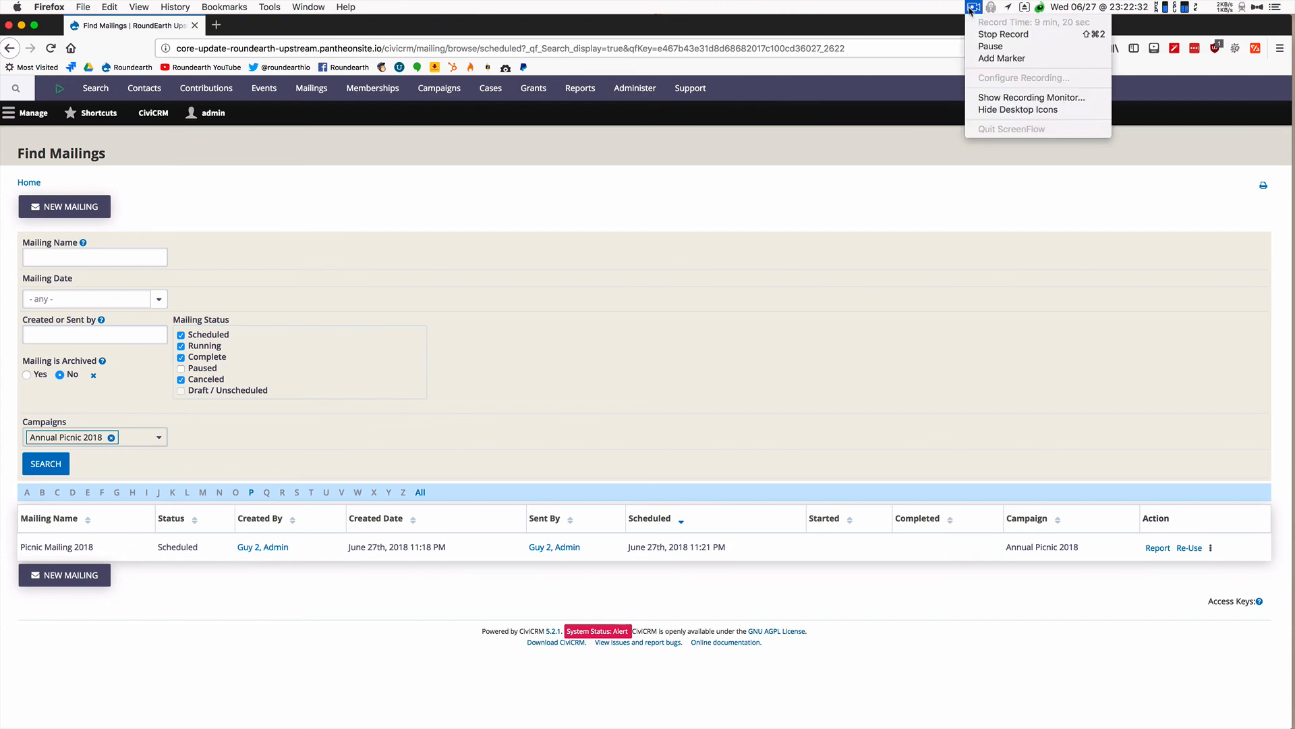